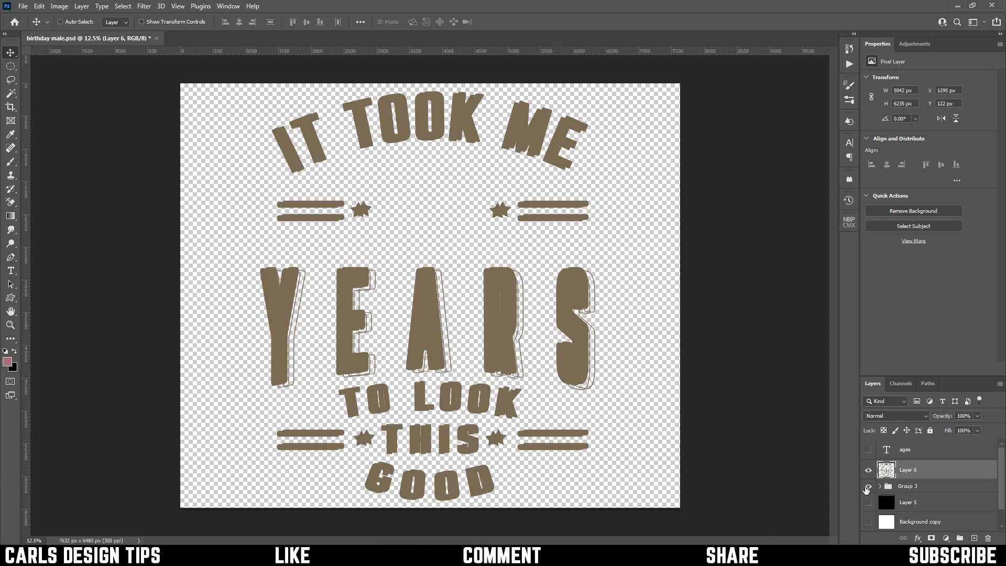
Hide Group 3 and show the ages text layer in the design
click(867, 486)
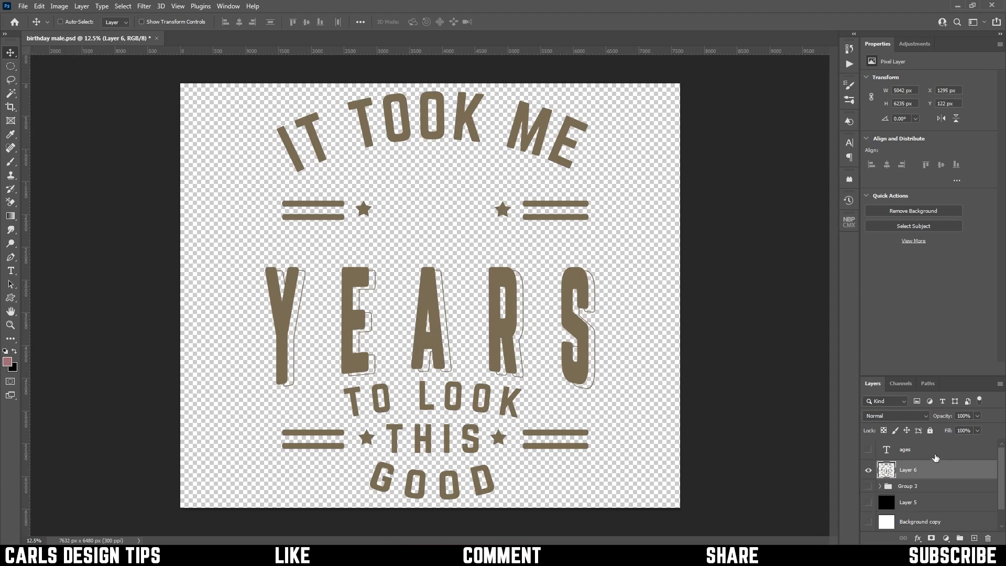
click(868, 450)
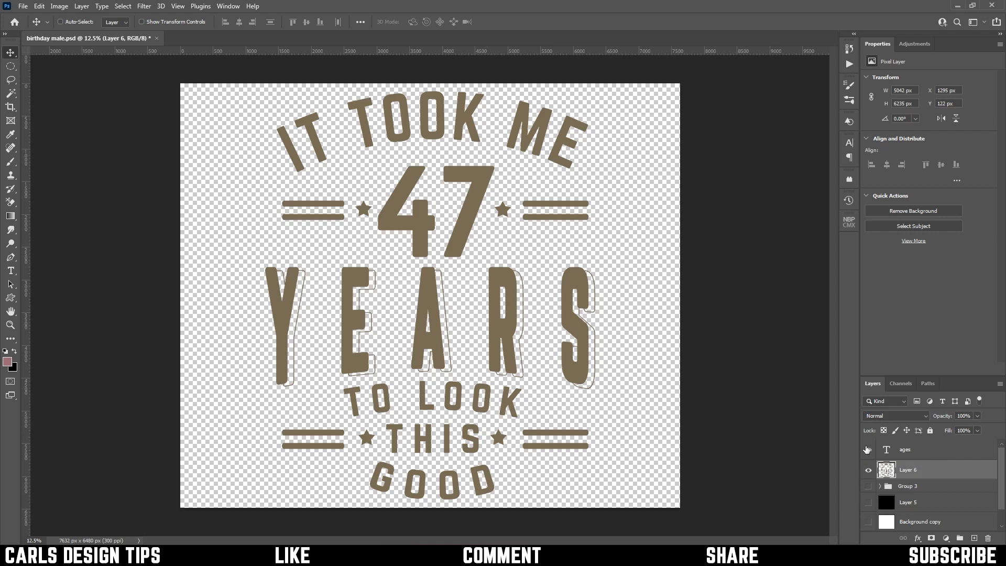
click(867, 449)
Enable a Text Replacement variable for the ages text layer
click(891, 451)
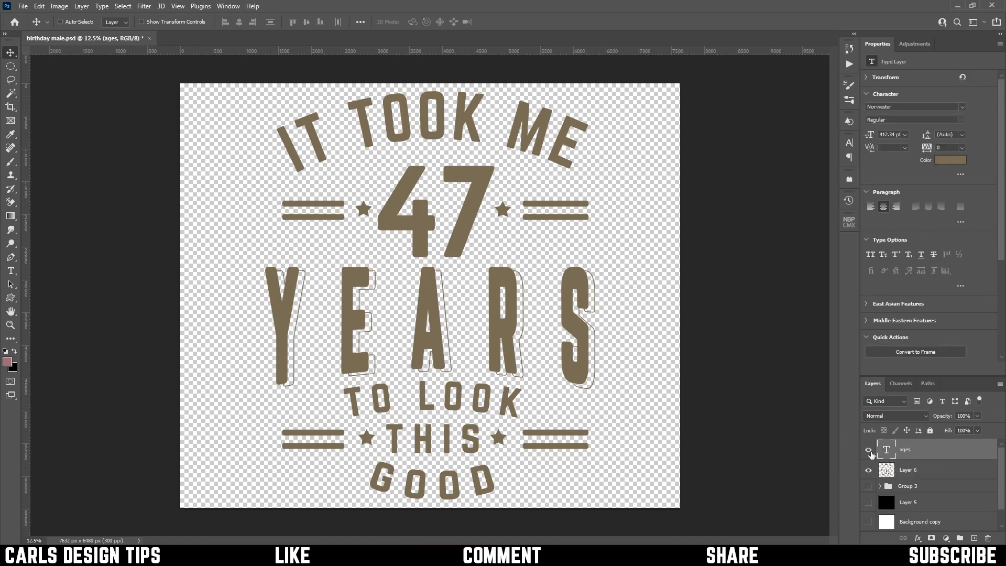
click(54, 8)
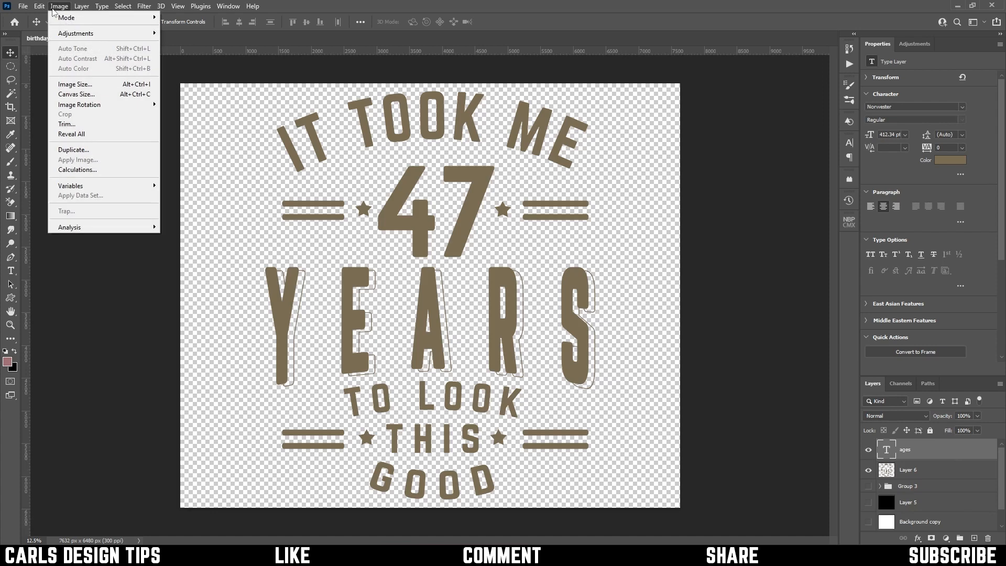
mouse_move(84, 188)
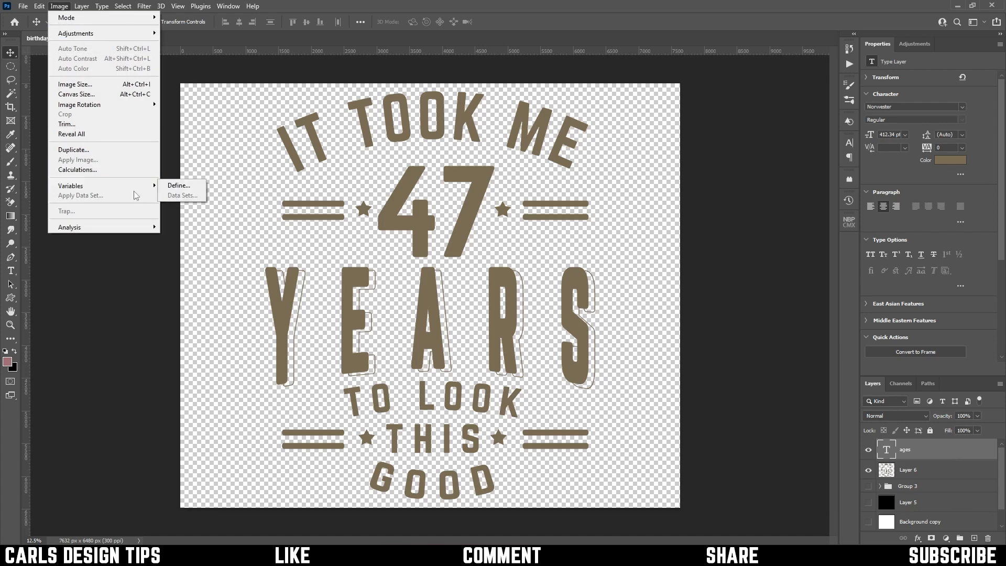
click(178, 185)
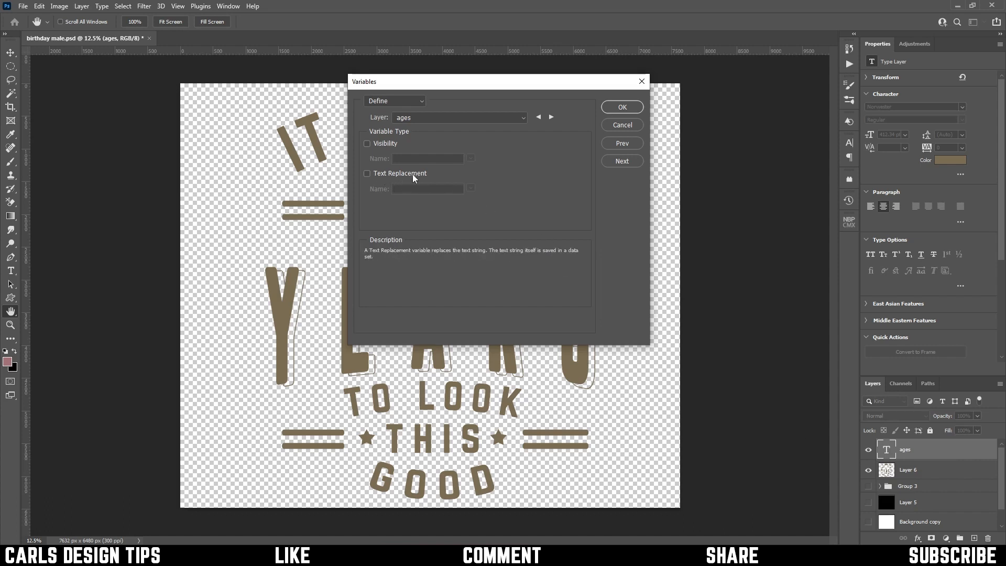
click(368, 173)
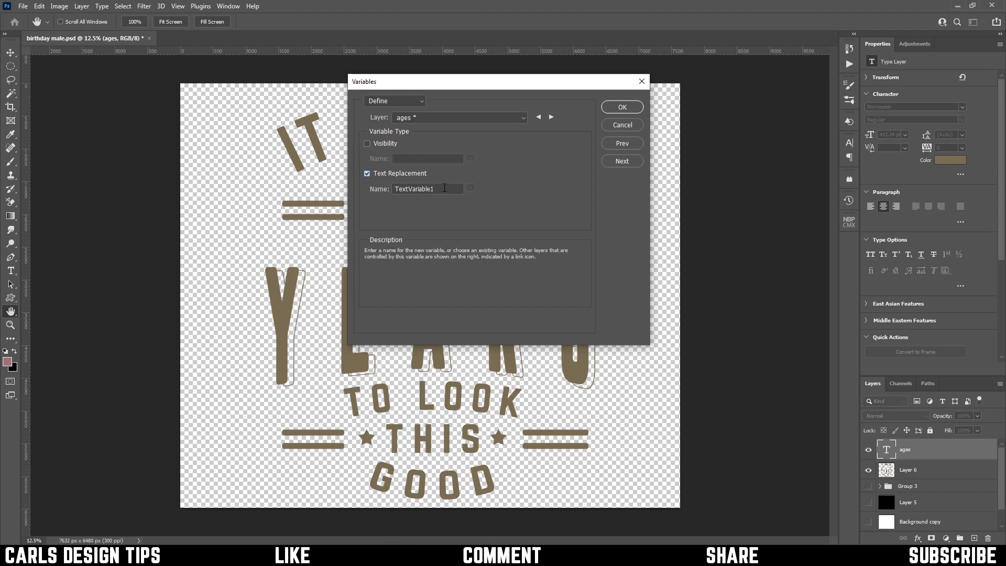
Name the text replacement variable ages, matching the heading line in ages.txt
click(444, 188)
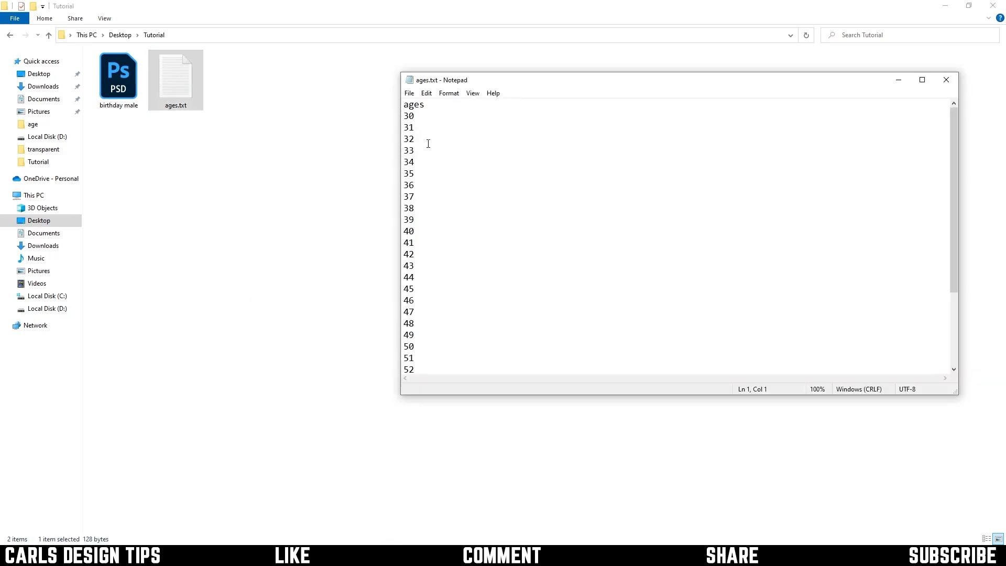
drag(431, 105, 342, 112)
drag(438, 104, 359, 99)
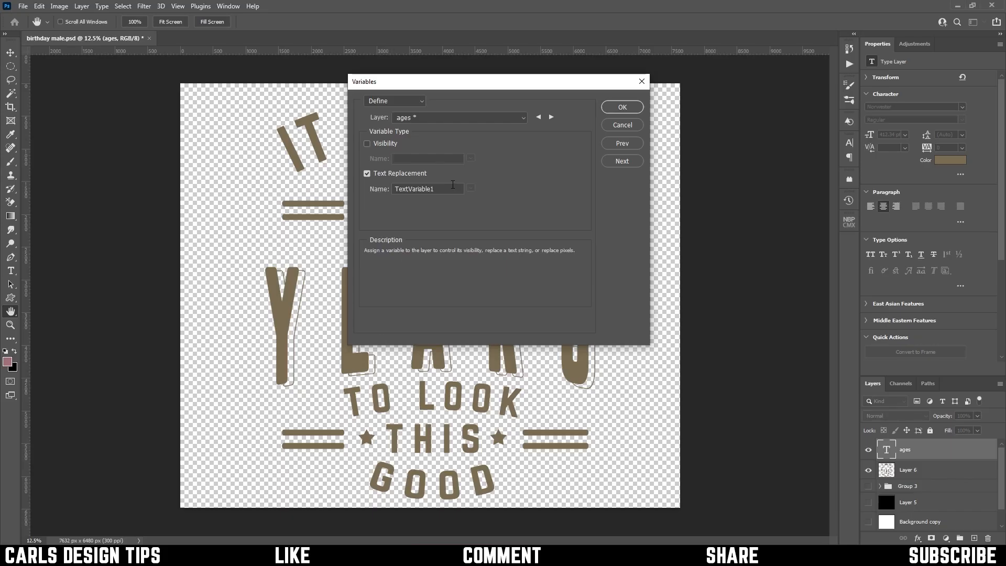
double_click(414, 189)
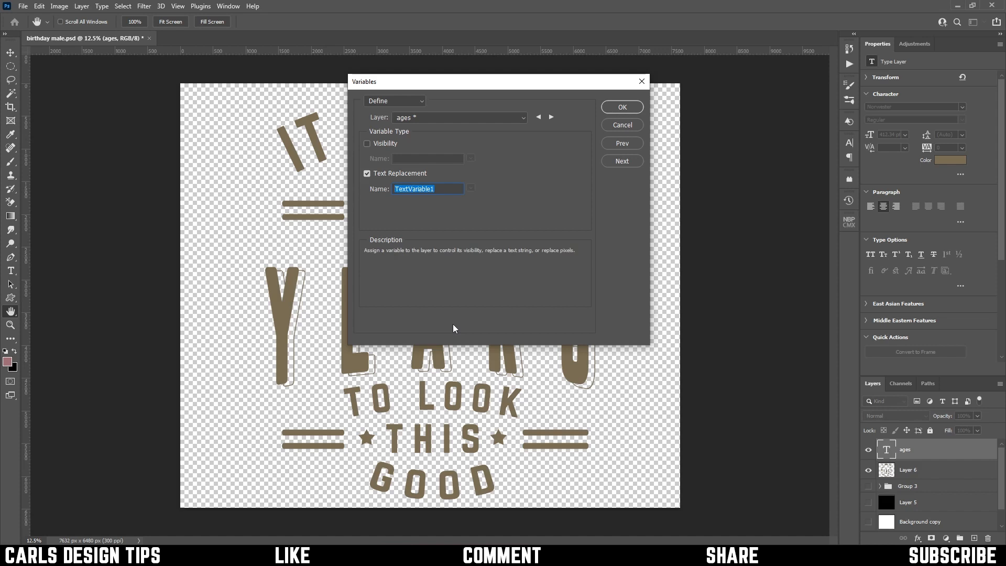
text(ages)
click(551, 118)
click(538, 118)
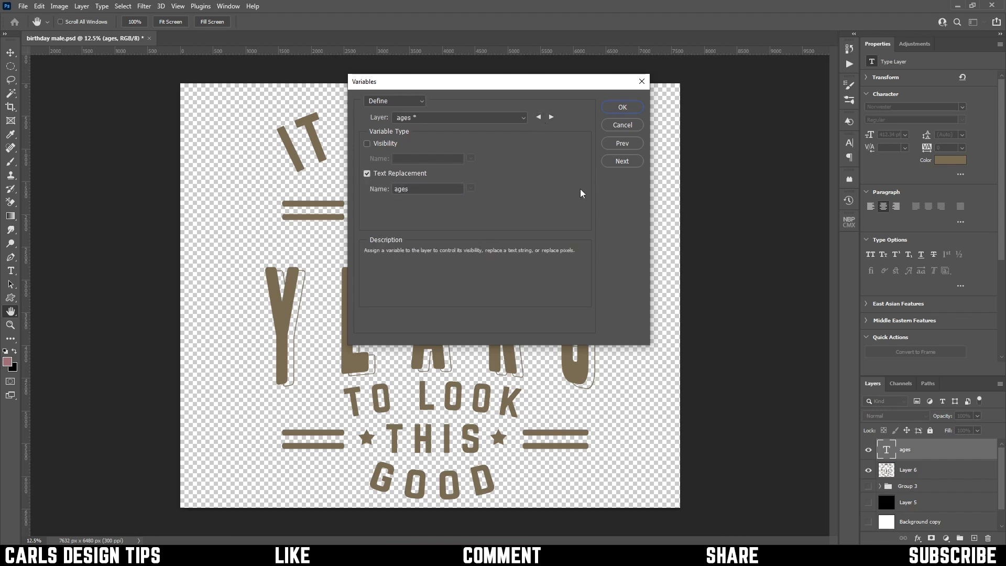
Create a new data set for the ages variable with Preview enabled
click(625, 161)
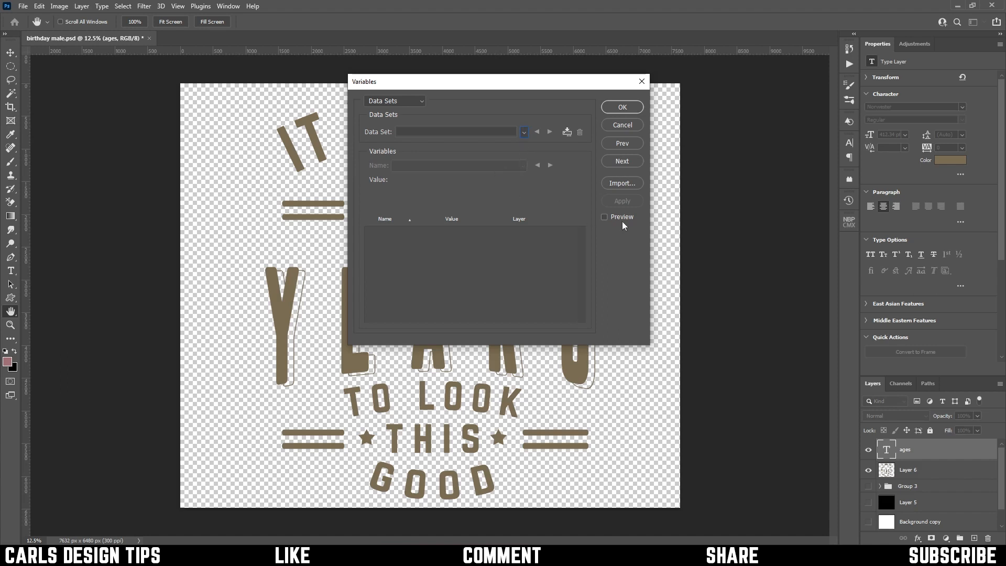
click(604, 217)
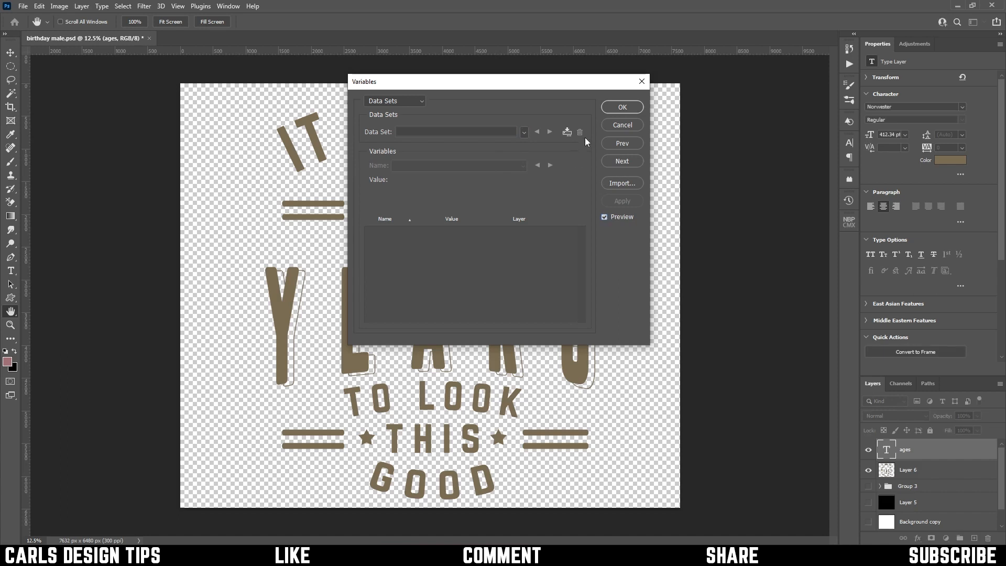
click(567, 132)
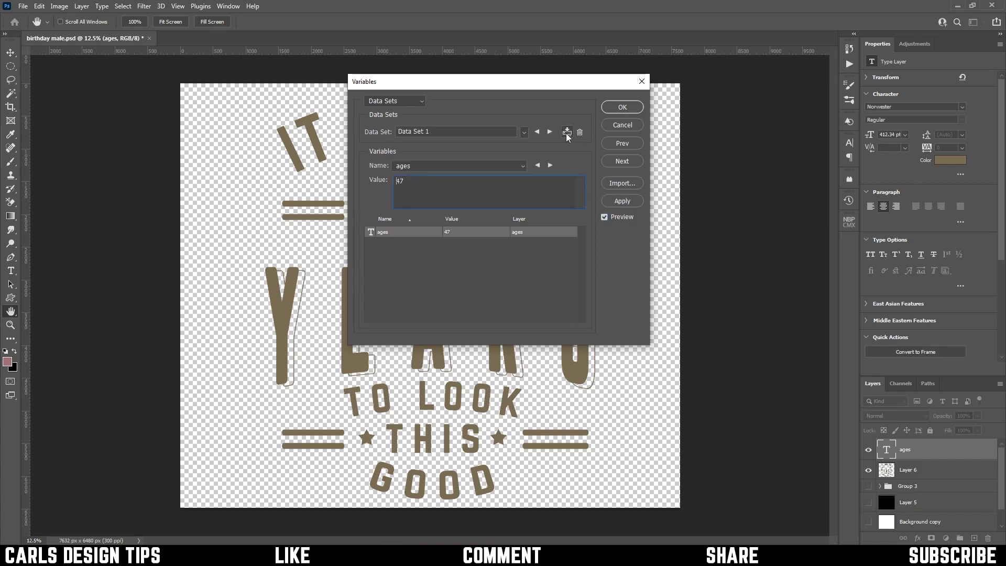
Import the data sets from the ages text file in the Tutorial folder, replacing the existing data sets
click(619, 184)
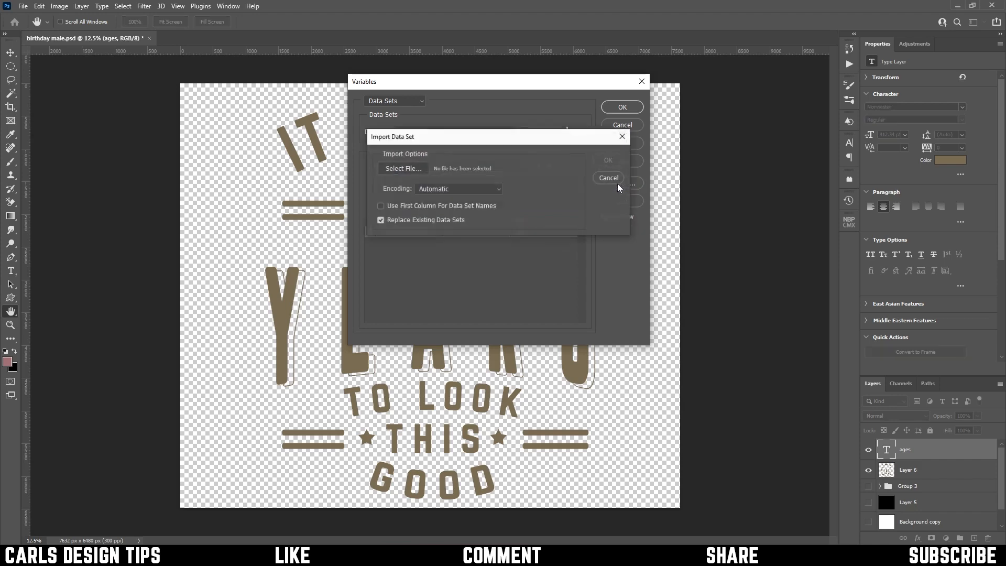
click(407, 168)
double_click(489, 241)
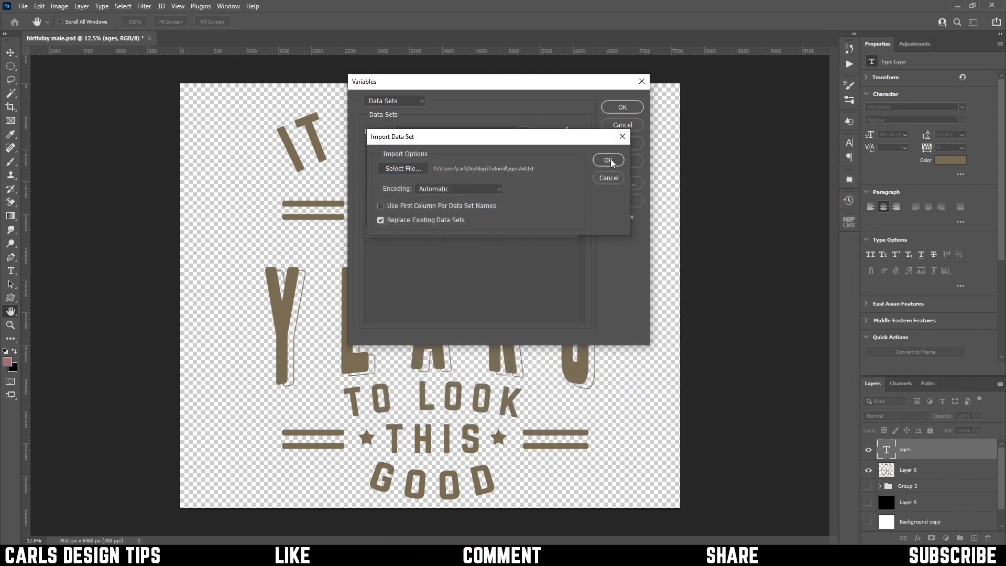
click(608, 160)
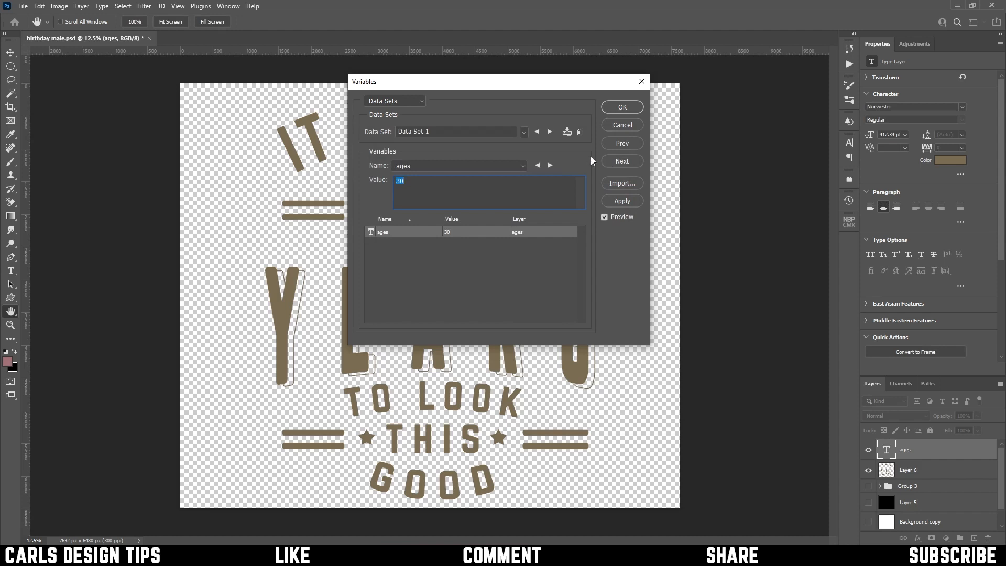
Move the Variables dialog away from the number in the artwork and apply Data Set 1
drag(516, 90, 712, 110)
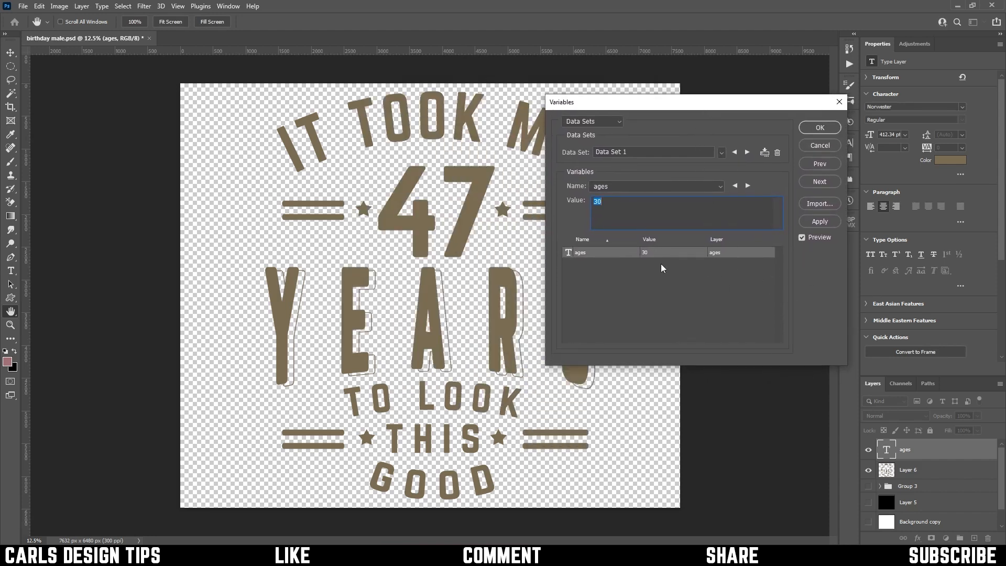
click(747, 187)
click(820, 221)
click(682, 213)
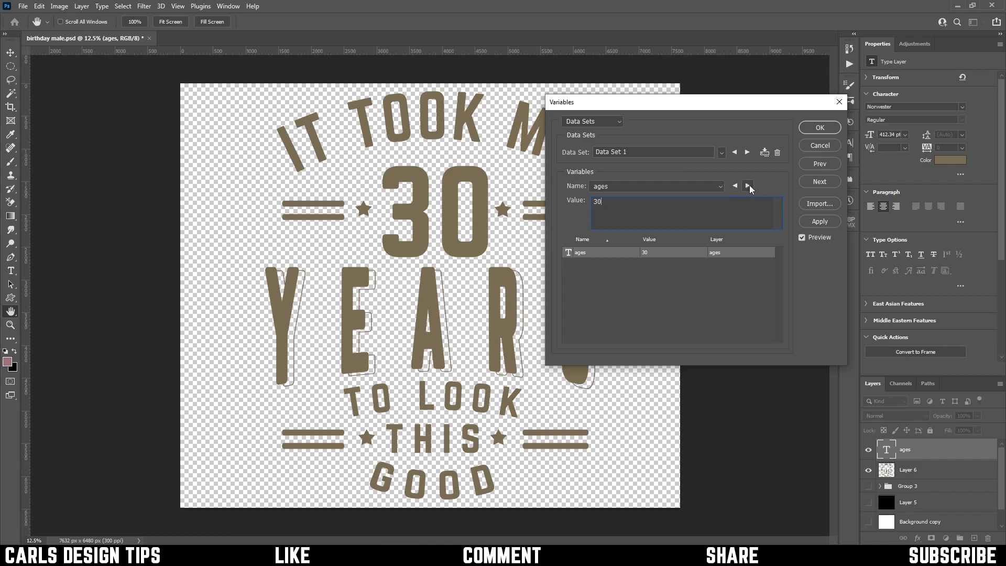
Step forward and back through the imported data sets to preview the ages in the design, and accept the variable settings
click(747, 153)
click(748, 153)
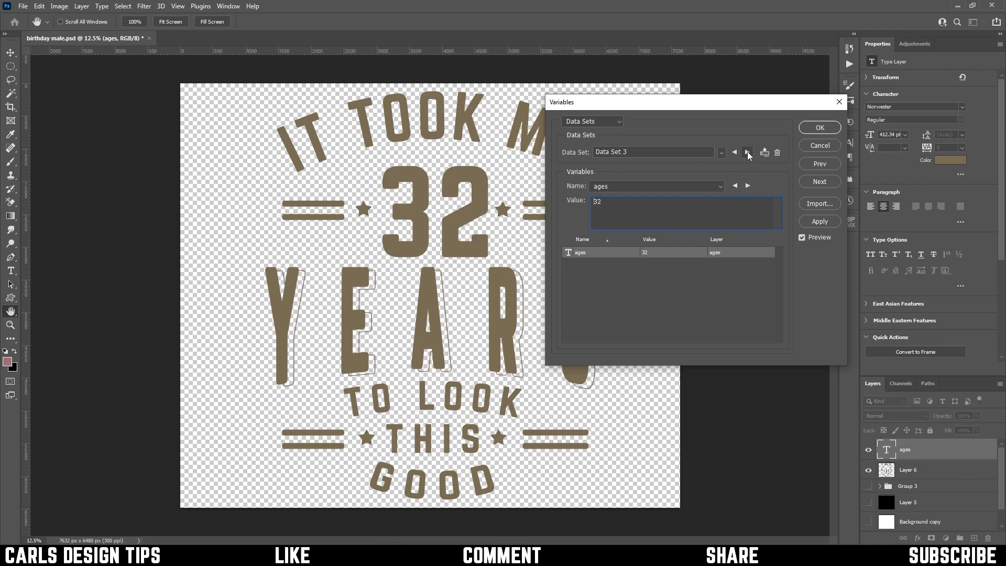
click(748, 152)
click(748, 152)
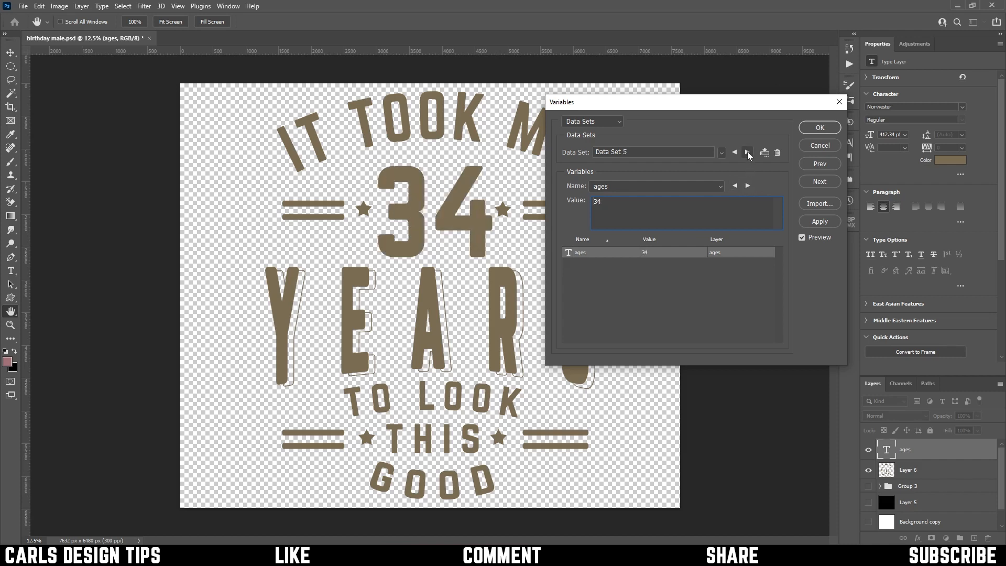
click(747, 152)
click(748, 153)
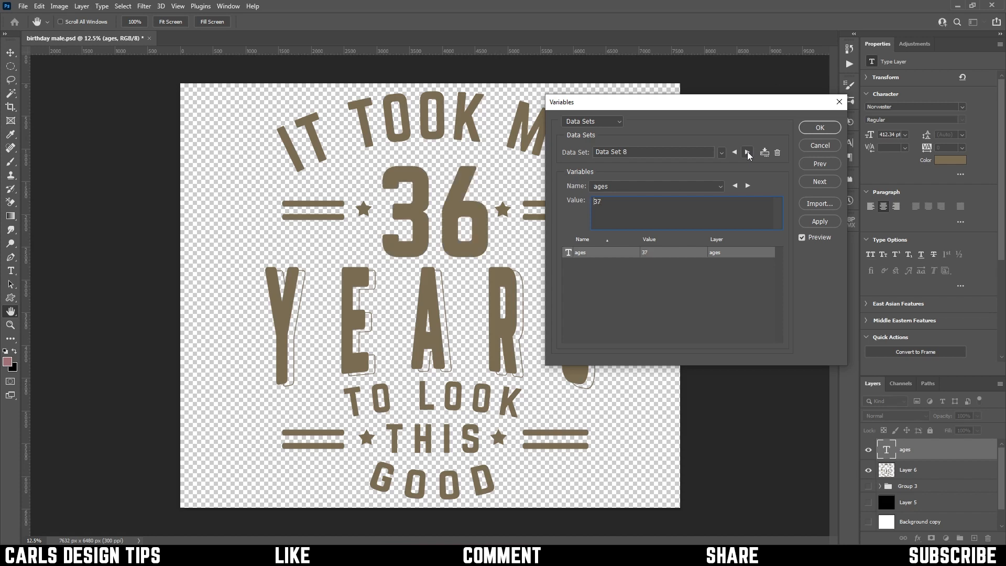
click(748, 152)
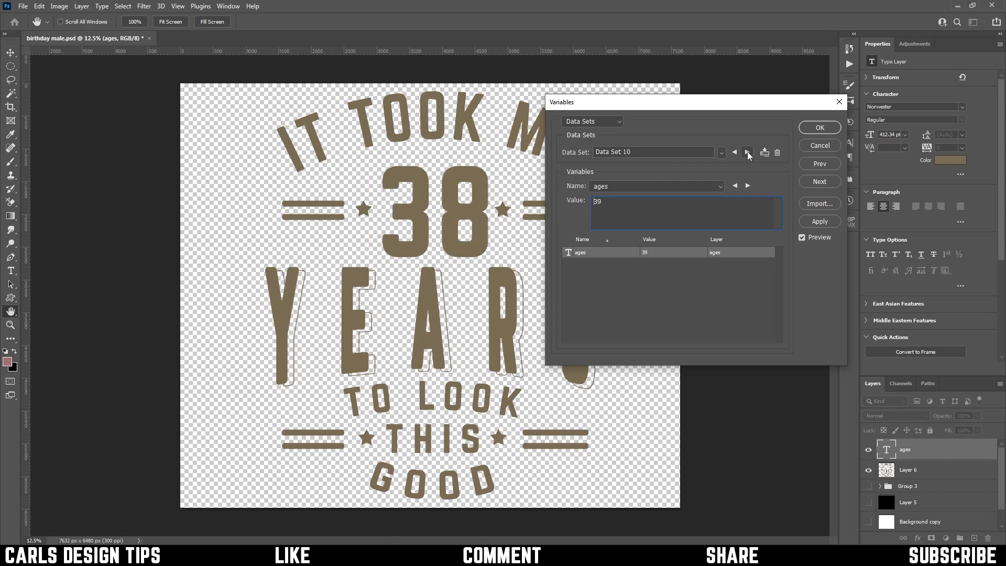
click(748, 152)
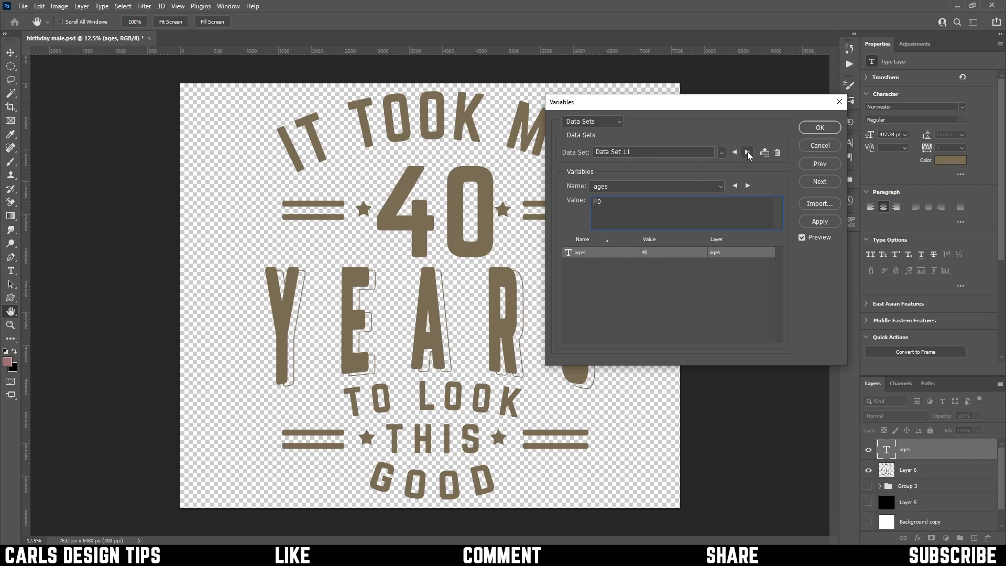
click(747, 152)
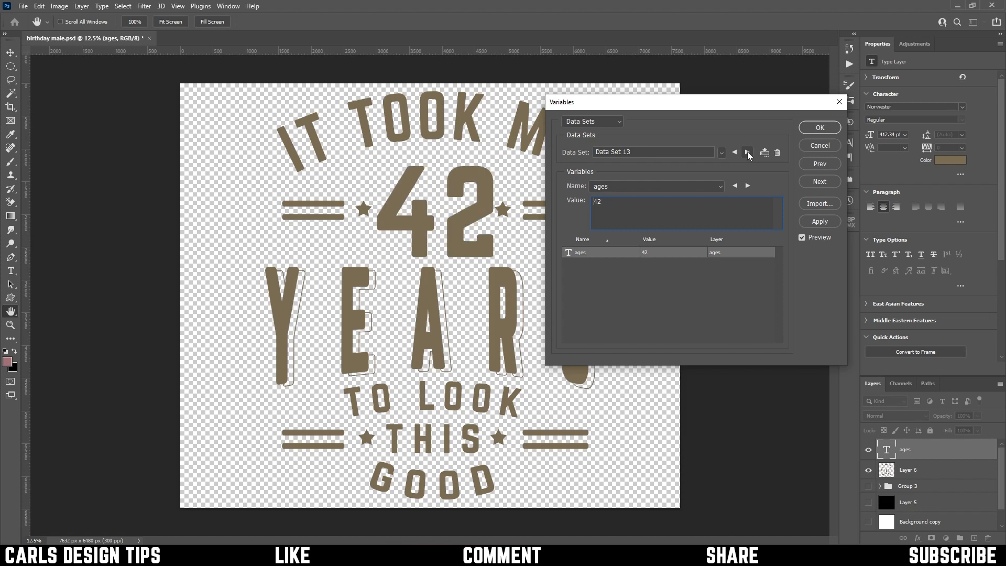
click(735, 152)
click(735, 153)
click(736, 153)
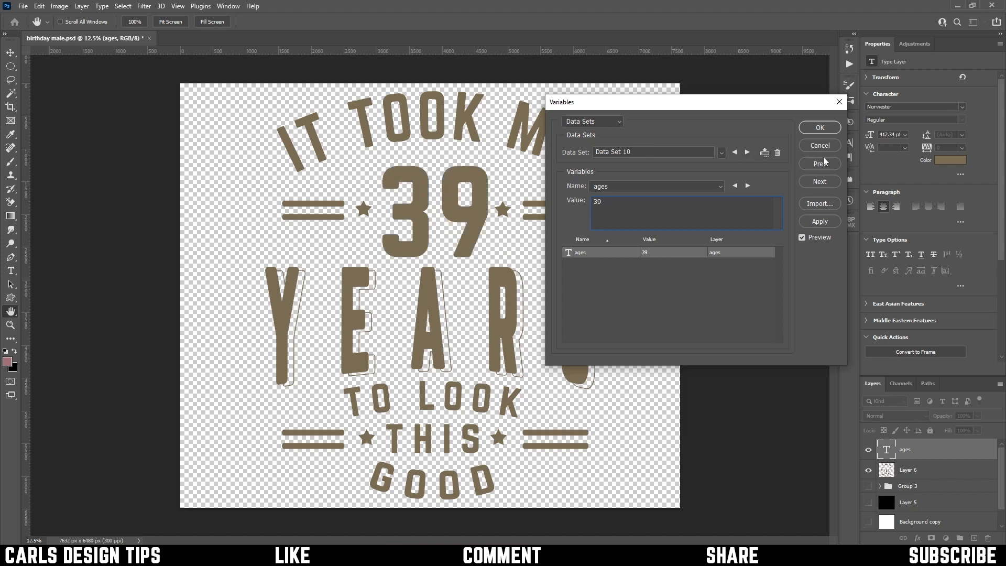
click(819, 129)
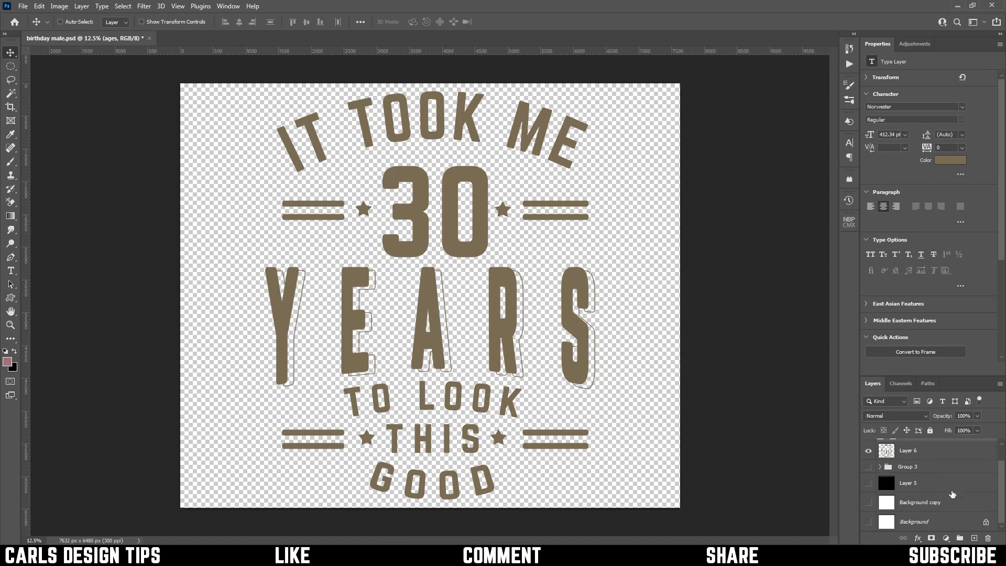
Select Layer 5 together with the ages layer and align their horizontal centers
scroll(945, 486, down, 1)
click(927, 484)
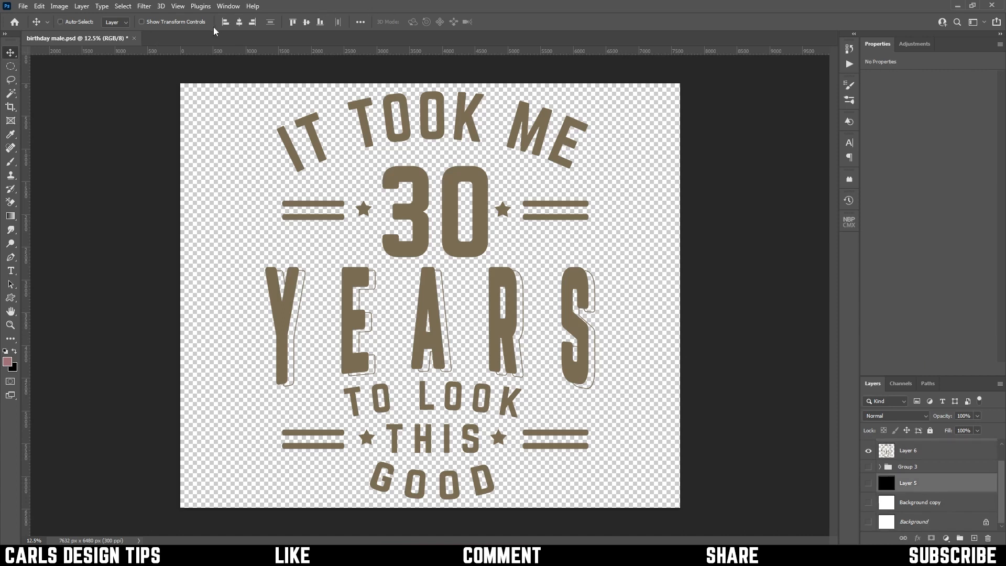
click(239, 22)
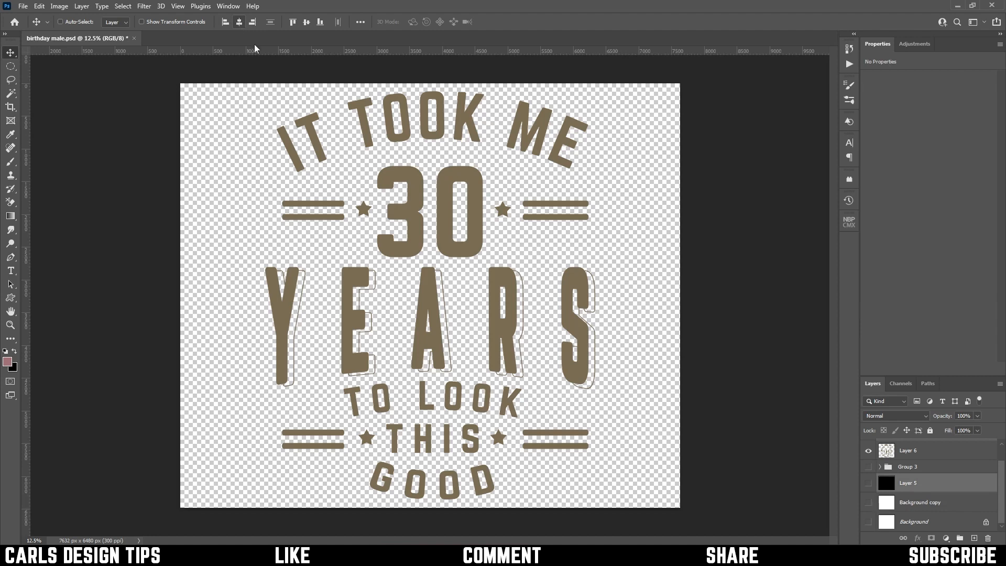
scroll(899, 451, up, 1)
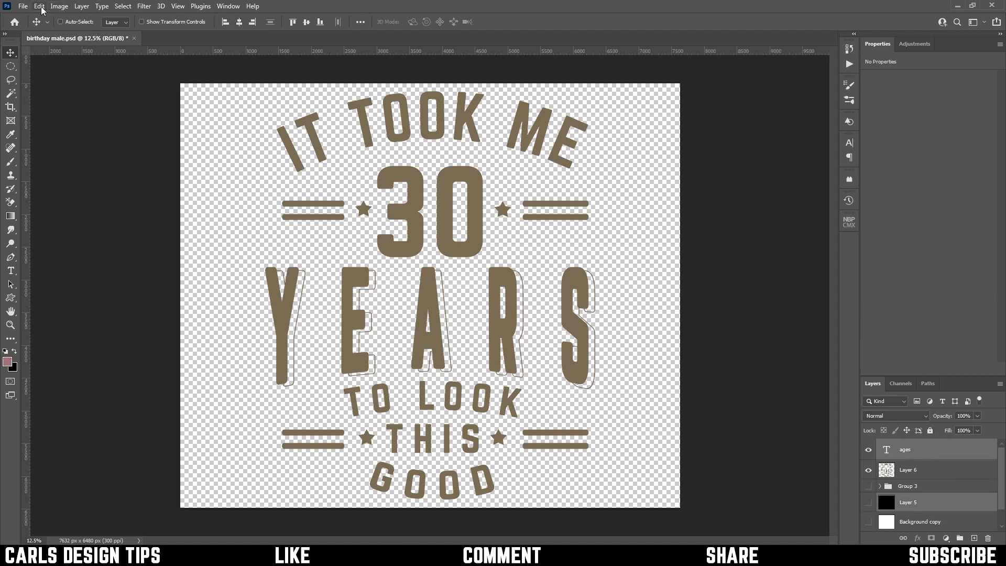
Review the list of imported data sets and apply Data Set 1 to the document
click(24, 7)
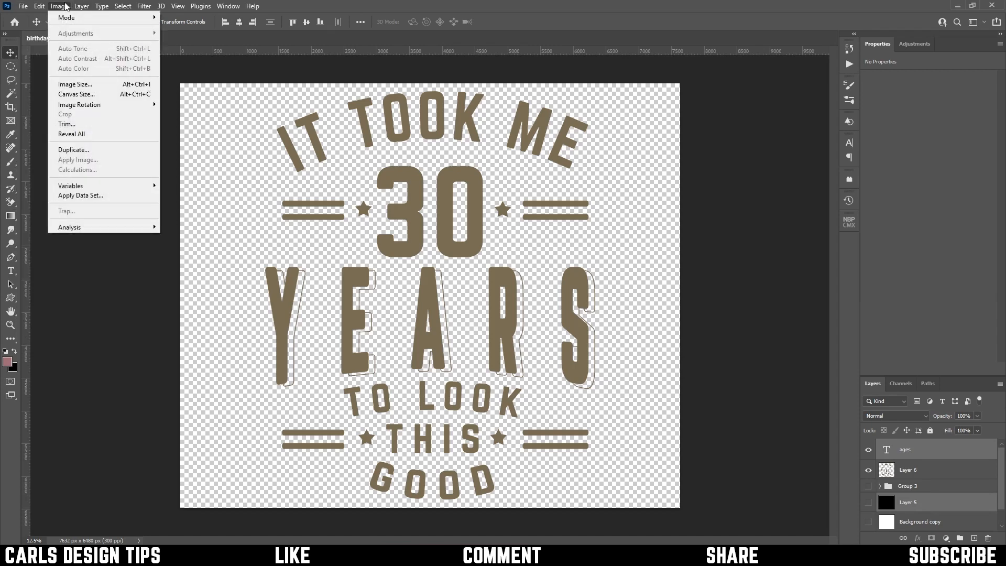
click(97, 196)
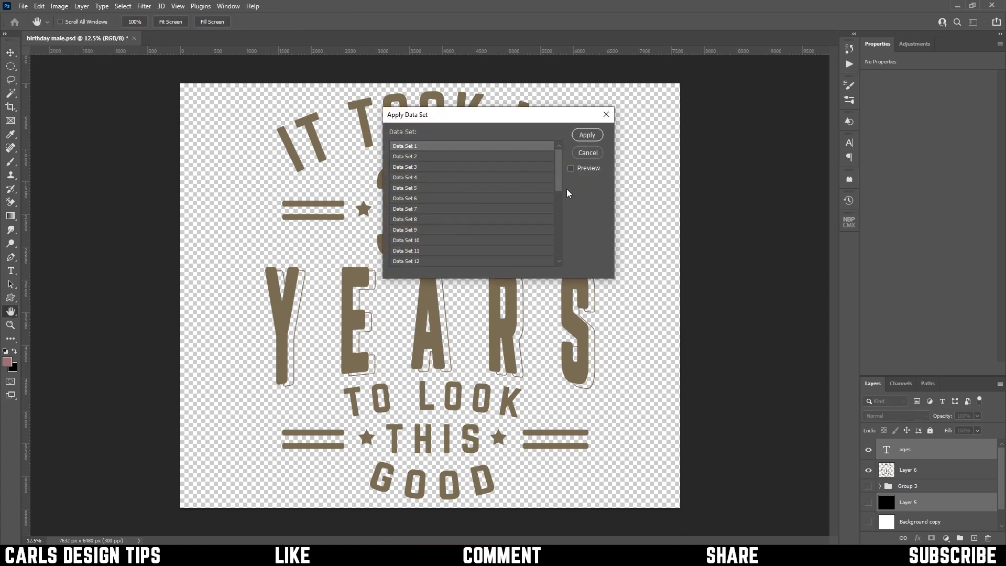
drag(560, 175, 554, 260)
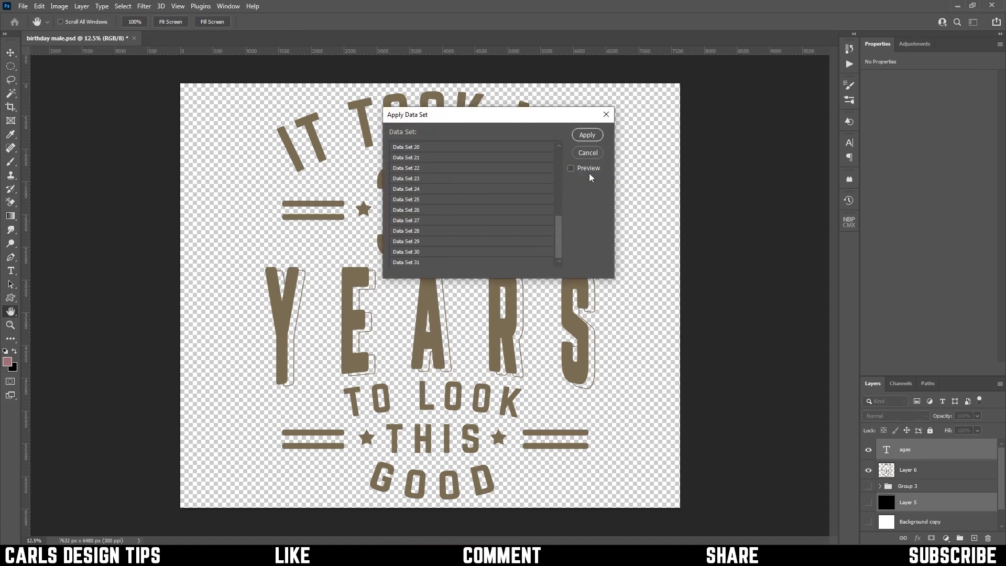
click(583, 137)
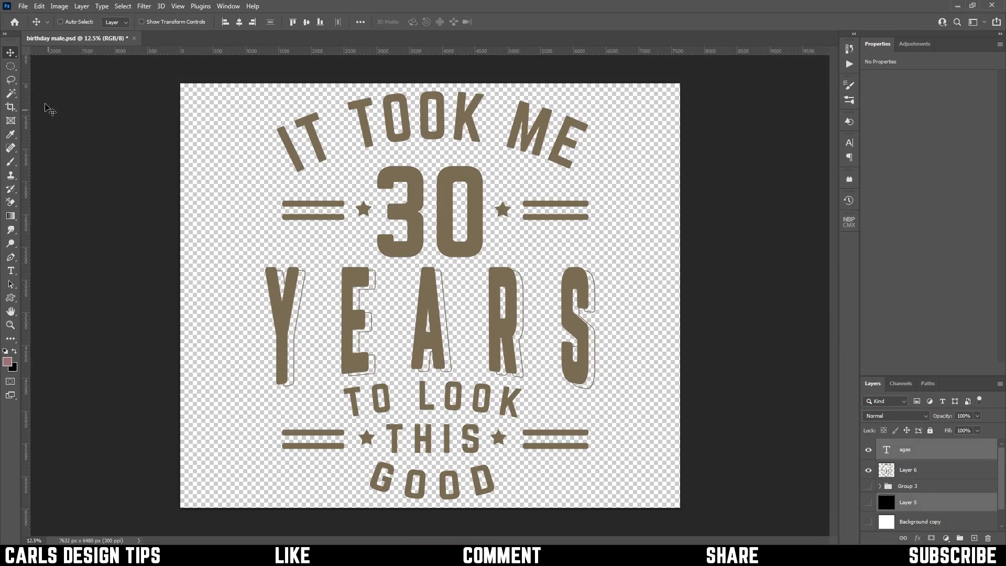
Export all data sets as PSD files into the Tutorial folder on the Desktop, and check the exported files in that folder
click(23, 7)
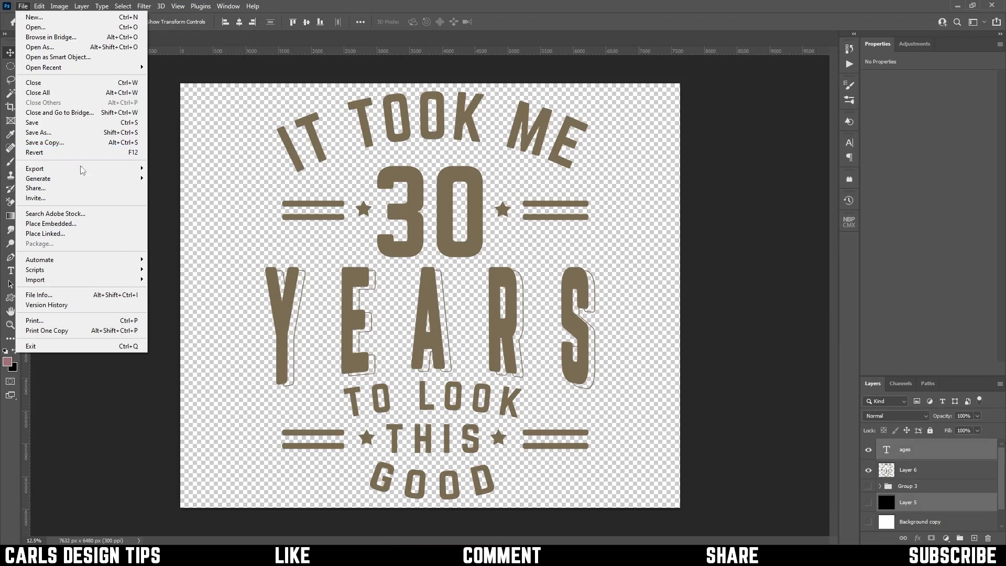
mouse_move(82, 170)
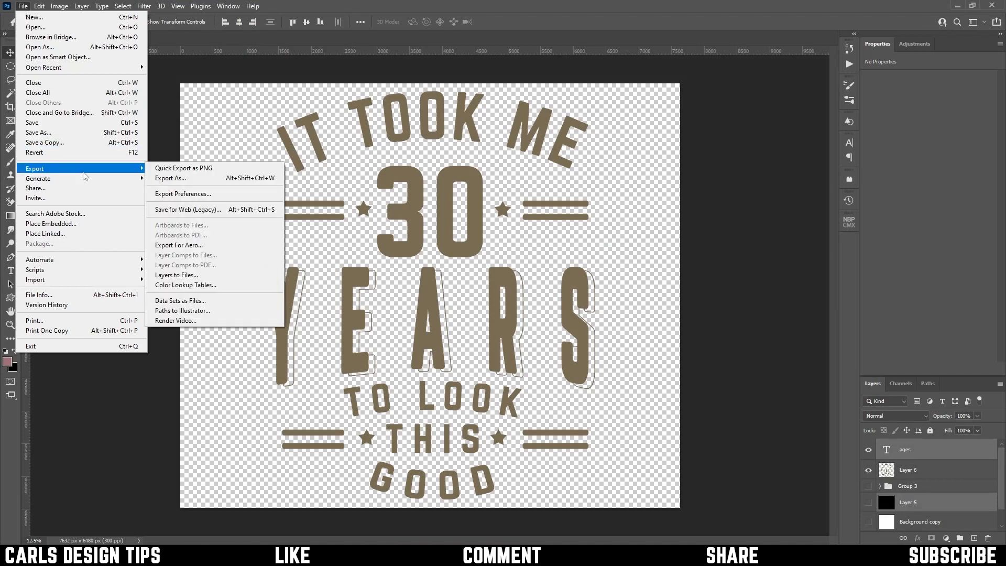
click(189, 302)
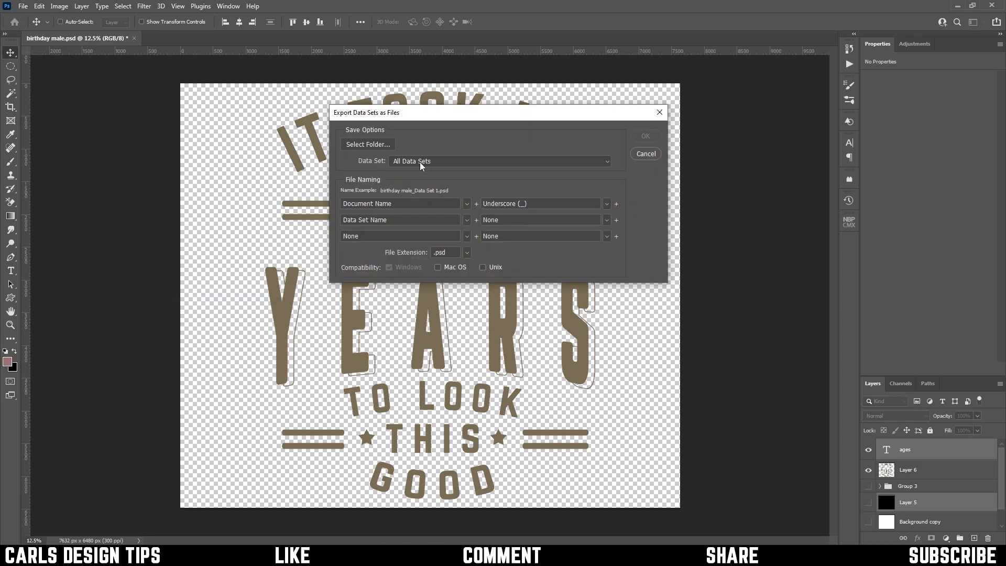
click(380, 145)
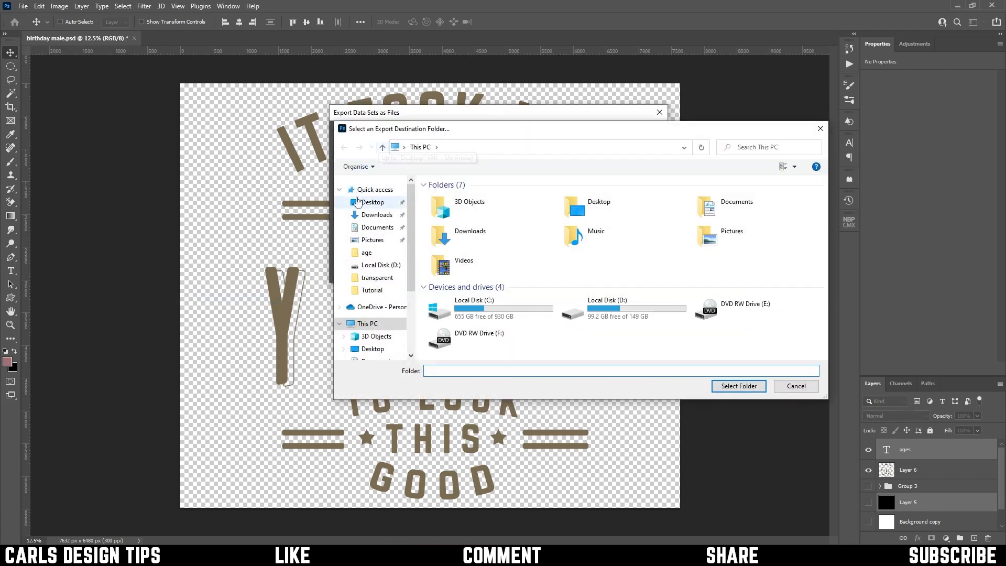
click(372, 208)
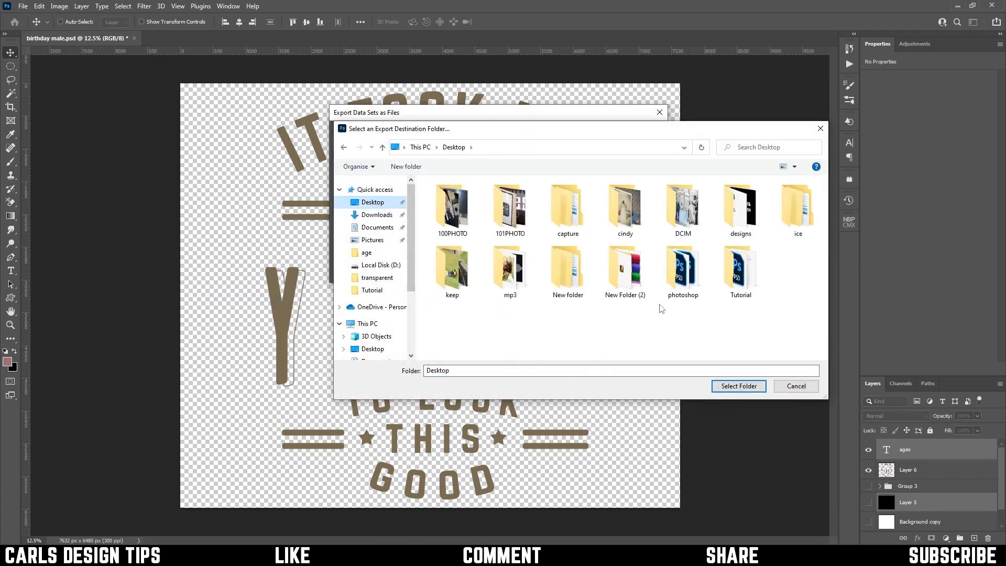
double_click(730, 268)
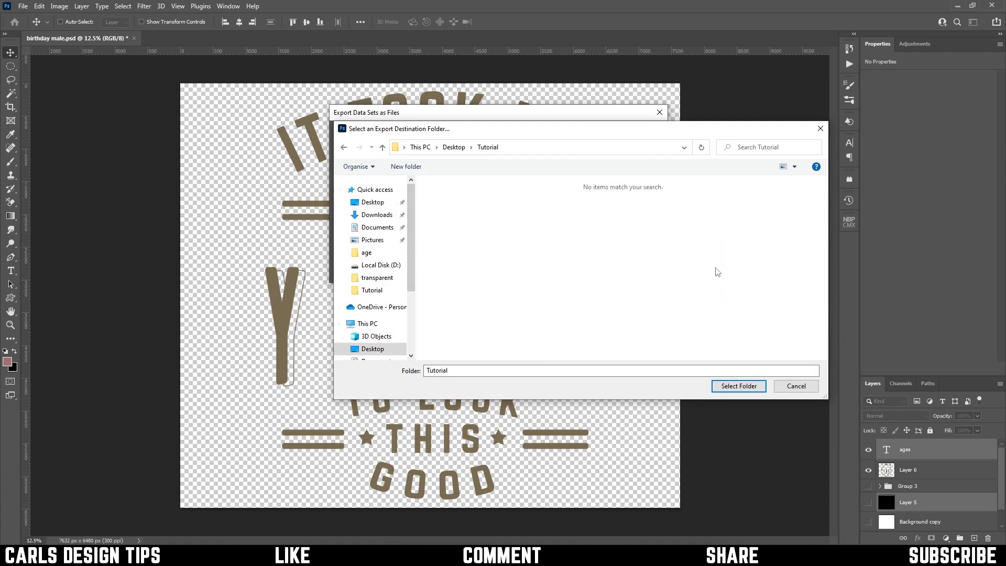
click(738, 386)
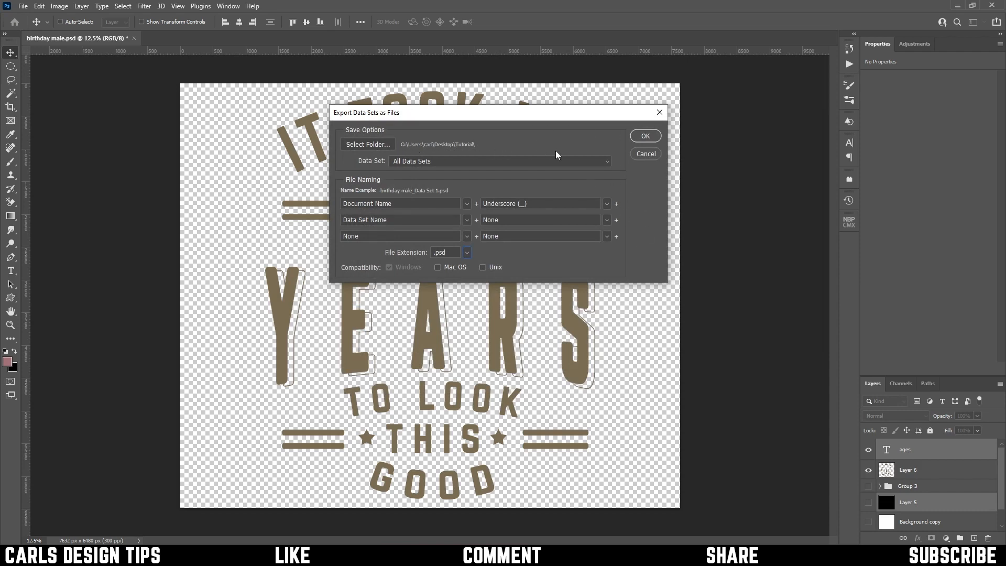
click(646, 137)
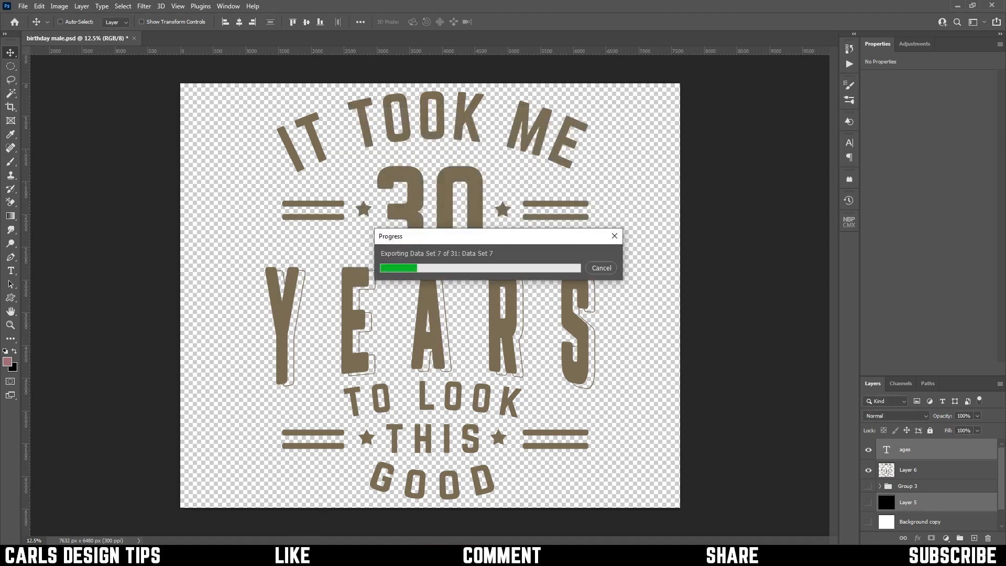
key(alt+Tab)
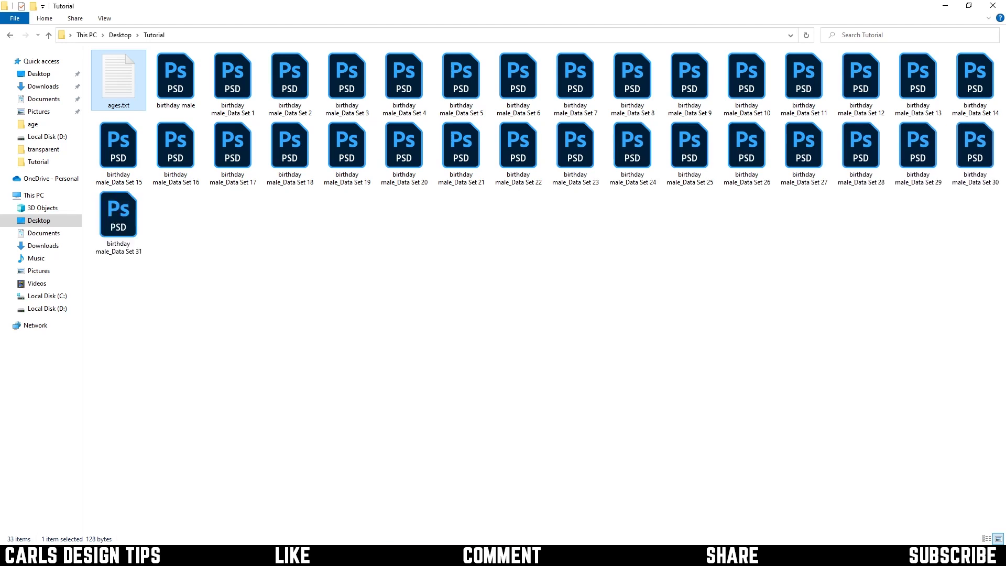
key(alt+Tab)
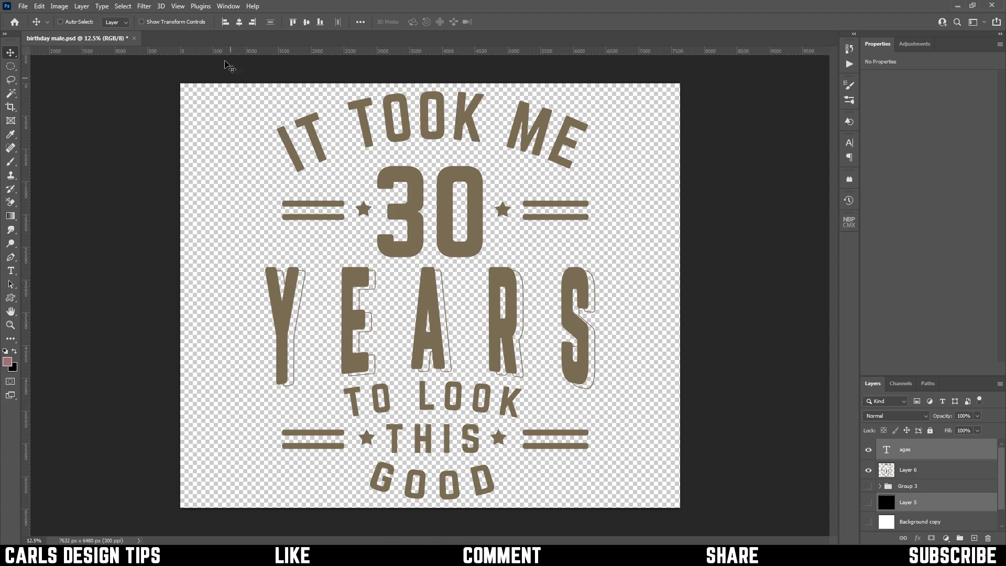
Create a new action named "save as png" in the Default Actions set and start recording it
click(226, 7)
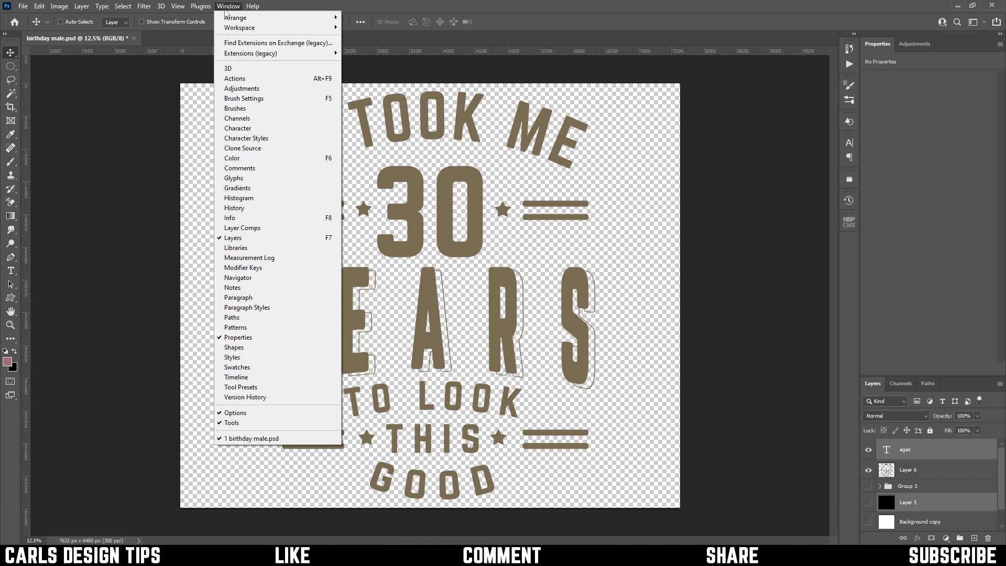
click(240, 79)
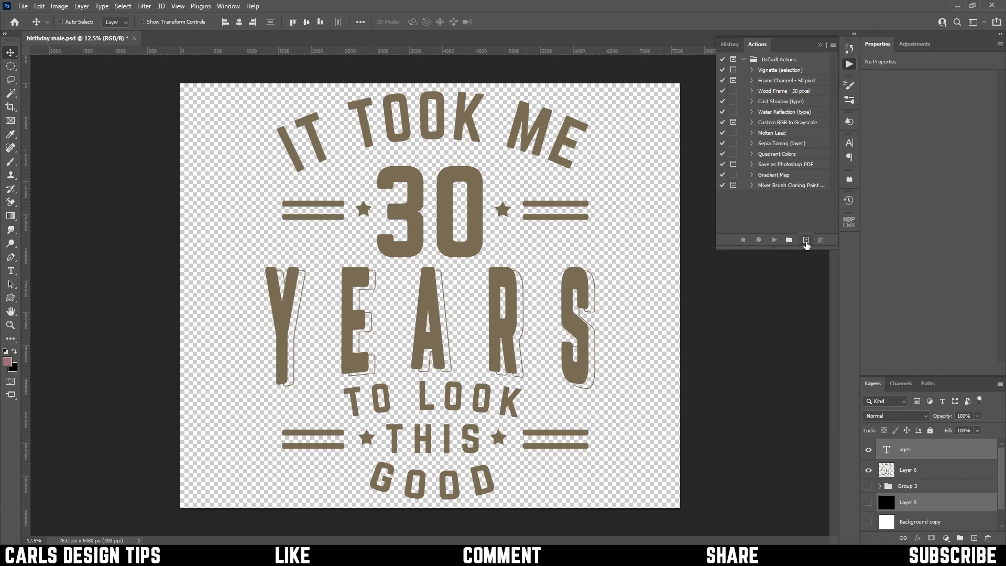
click(805, 242)
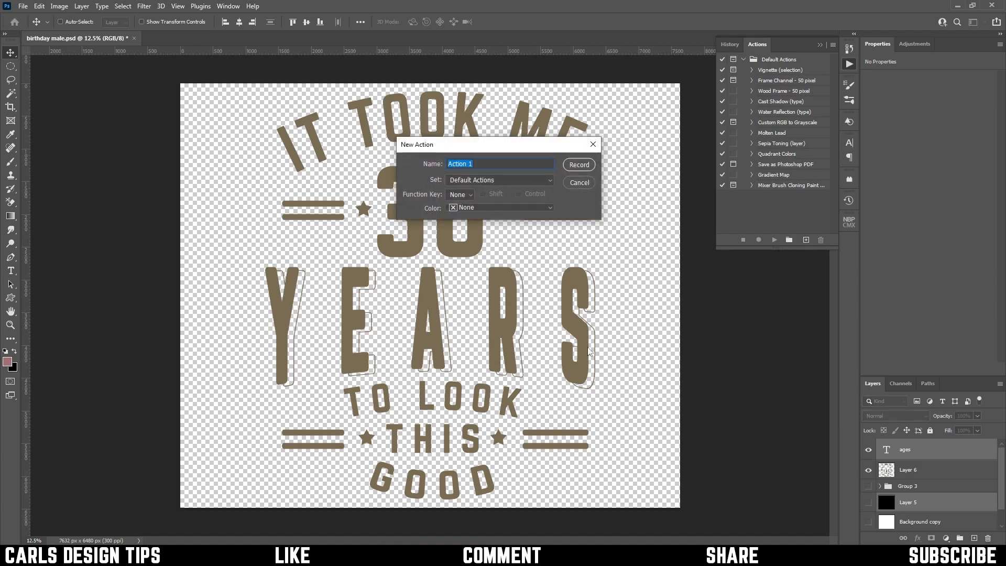
text(save as png)
click(578, 165)
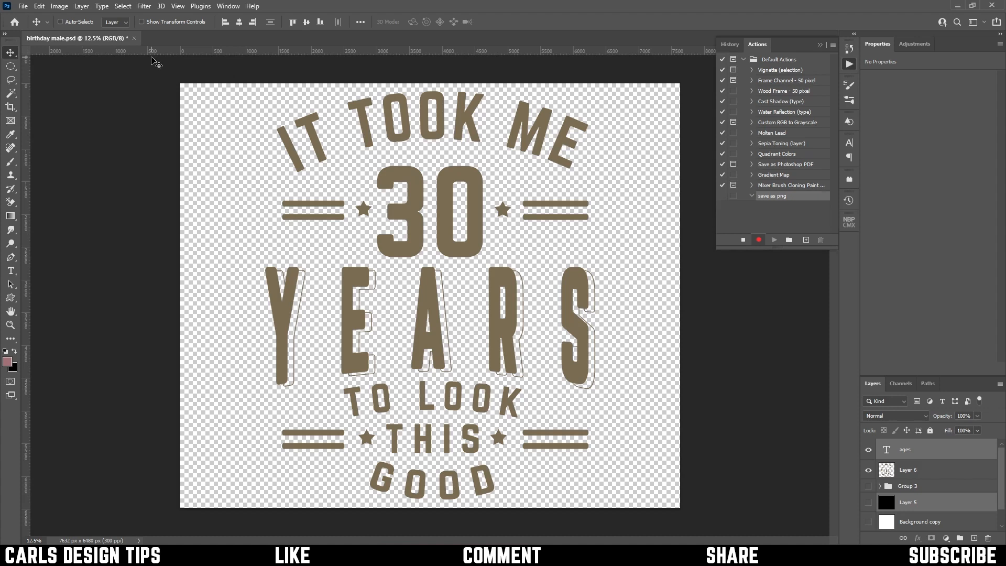
Record a Save for Web export of the design as transparent PNG-24 birthday-male.png in the Desktop's Tutorial folder, and stop the recording
click(23, 6)
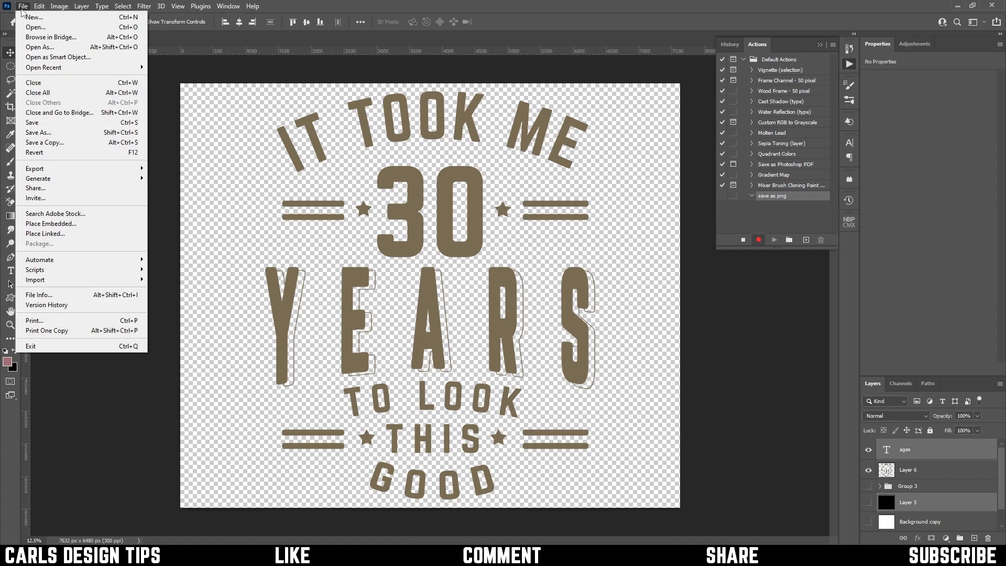
mouse_move(47, 170)
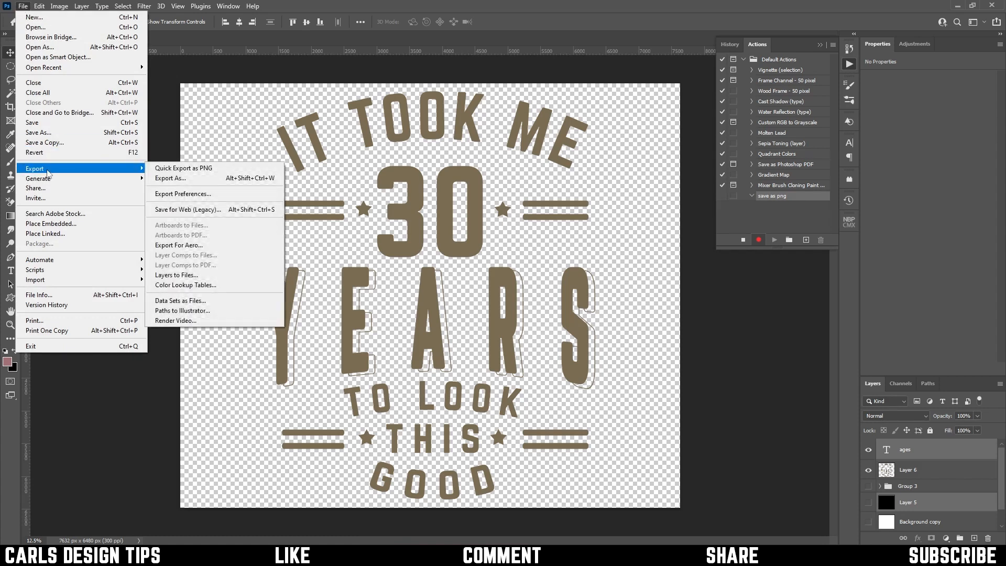
click(218, 212)
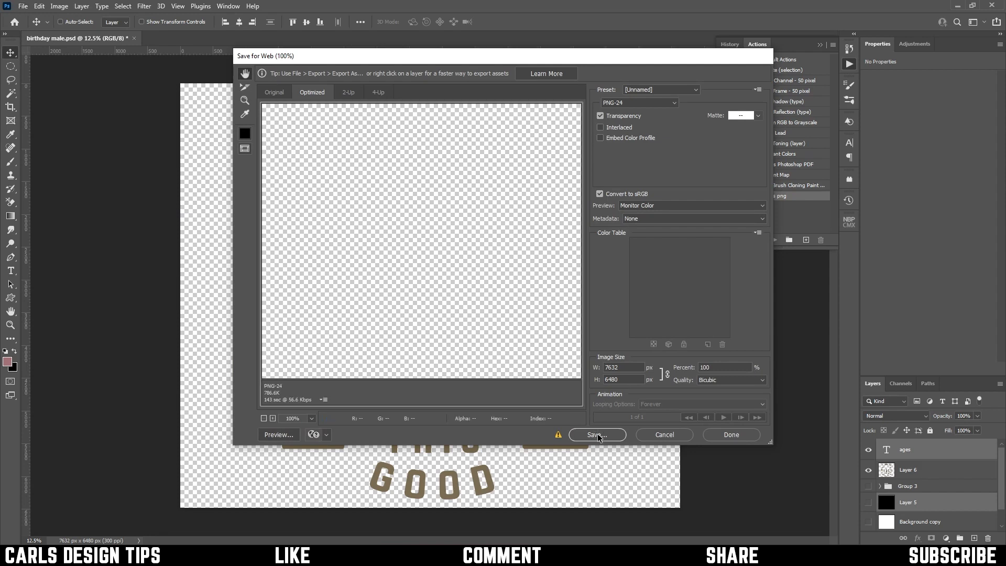
click(596, 434)
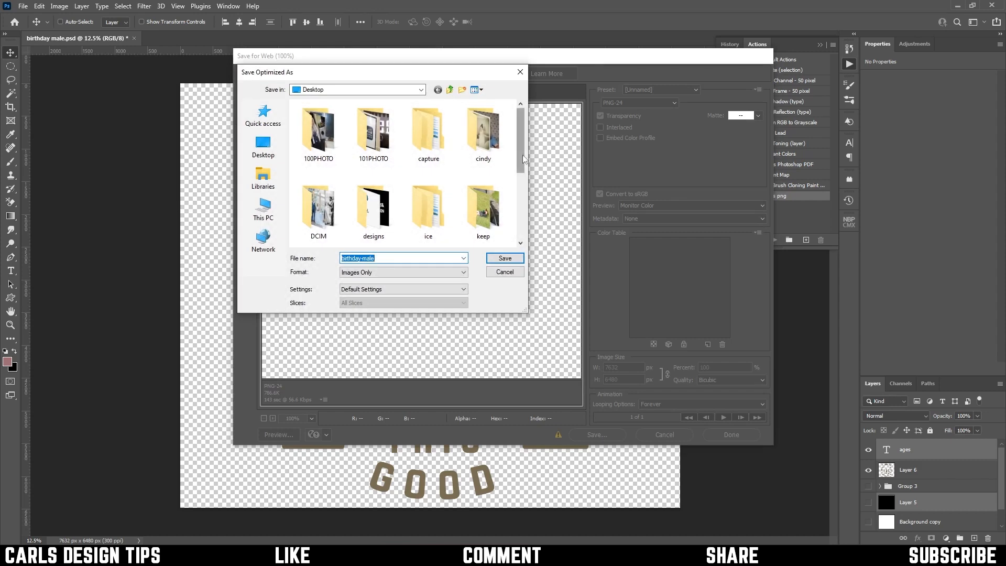
drag(523, 160, 522, 180)
scroll(521, 180, down, 2)
scroll(365, 235, down, 2)
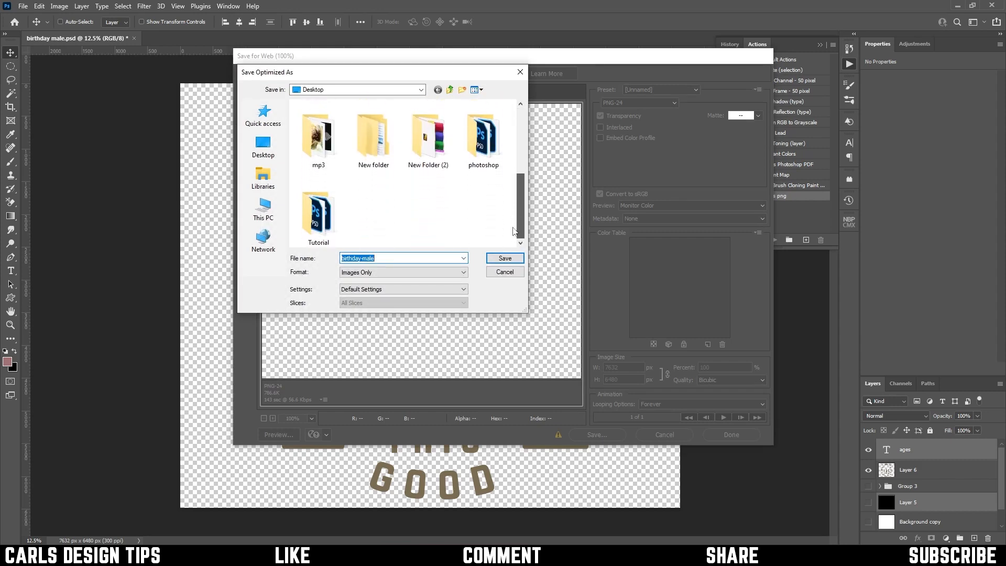
double_click(325, 219)
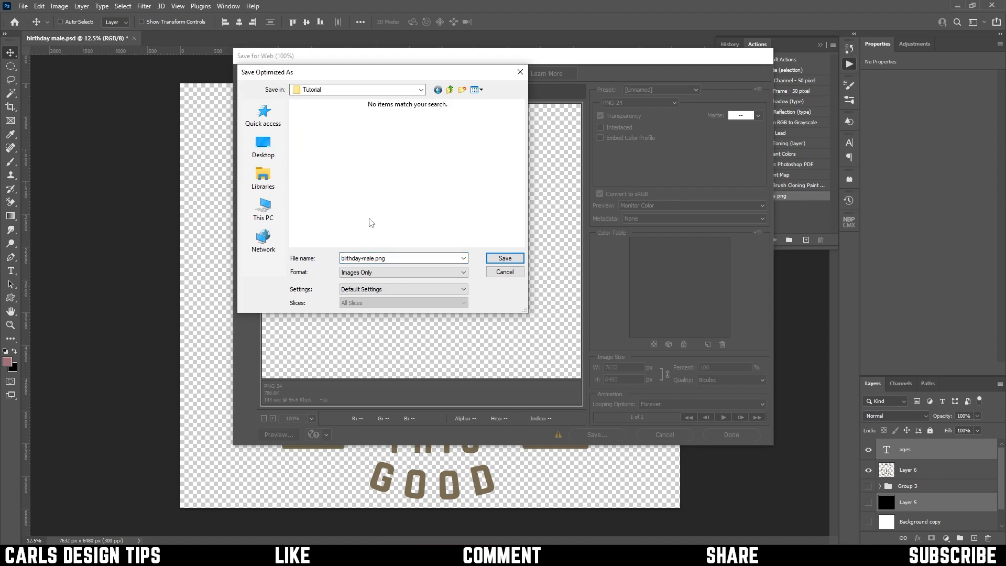
click(506, 259)
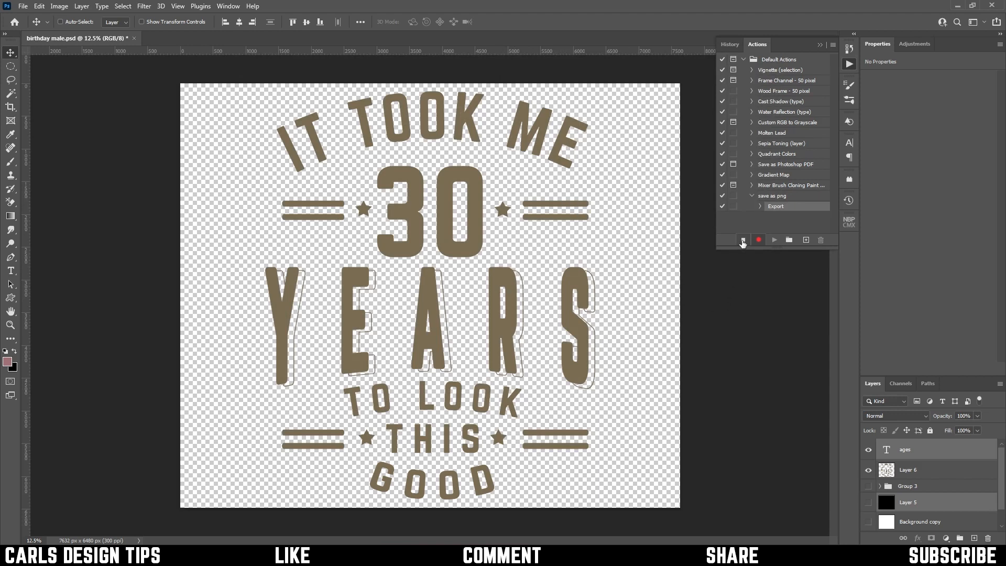
click(743, 240)
Start a Batch automation that plays the "save as png" action from the Default Actions set
click(22, 6)
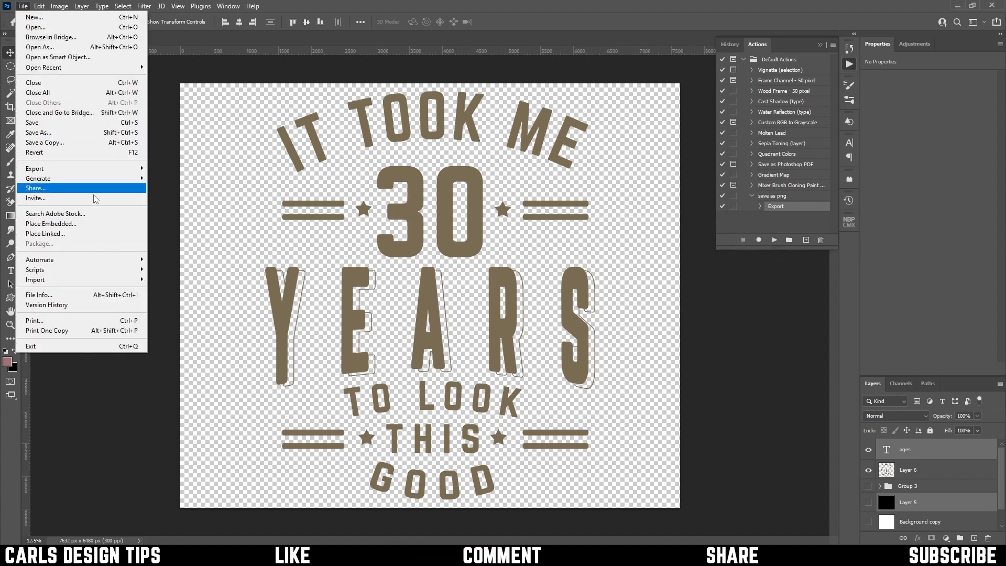
mouse_move(104, 267)
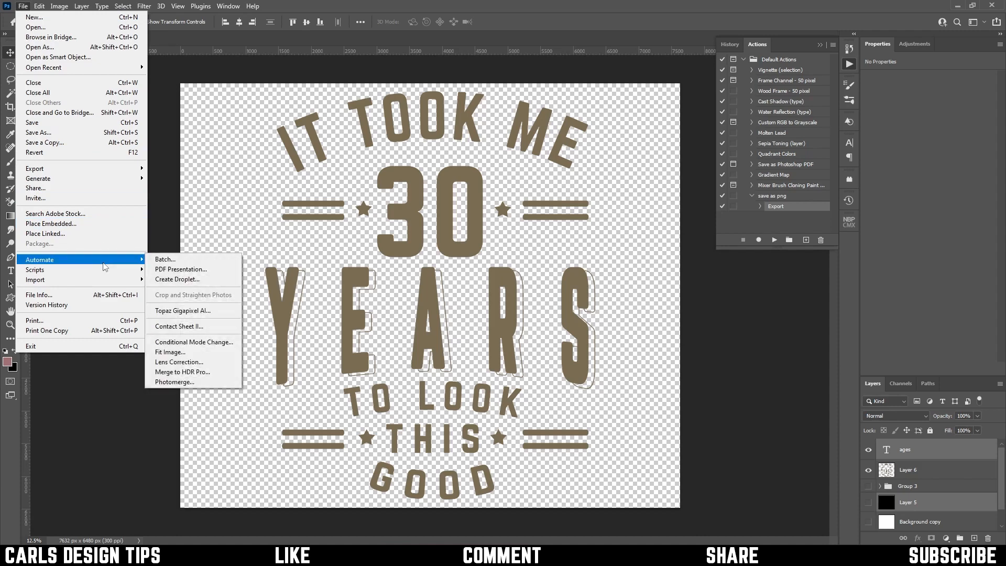
click(170, 263)
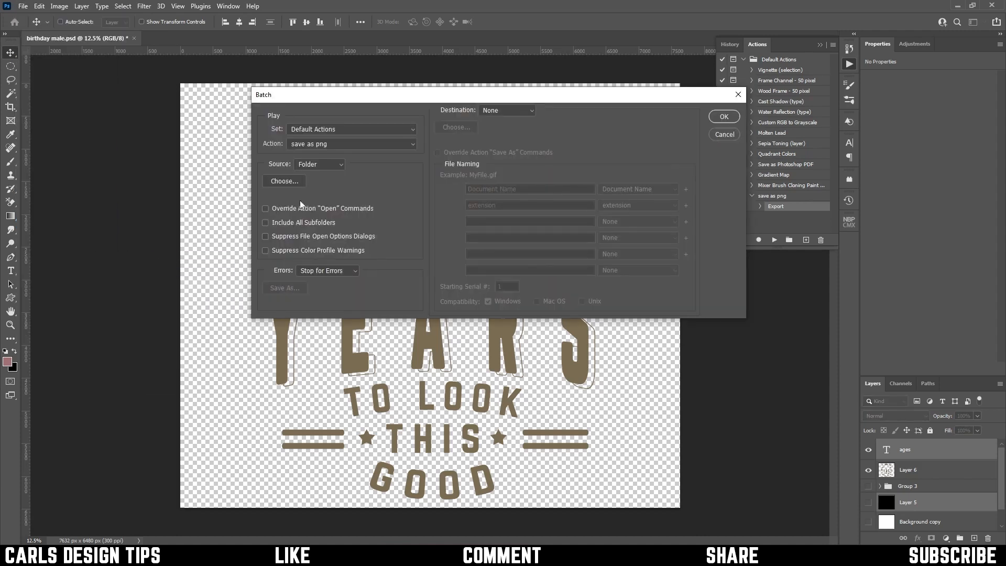
click(384, 133)
click(387, 137)
click(412, 147)
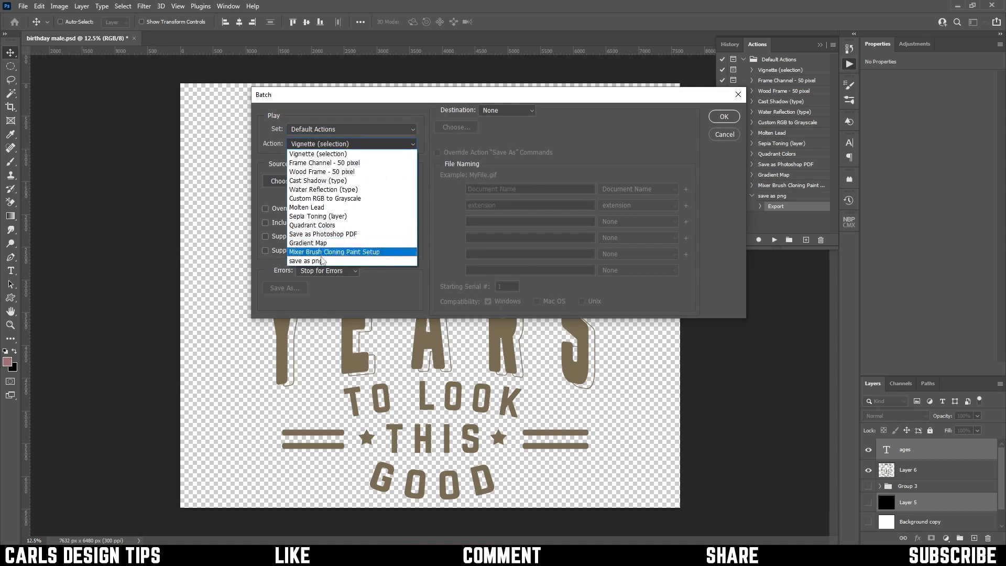
click(322, 261)
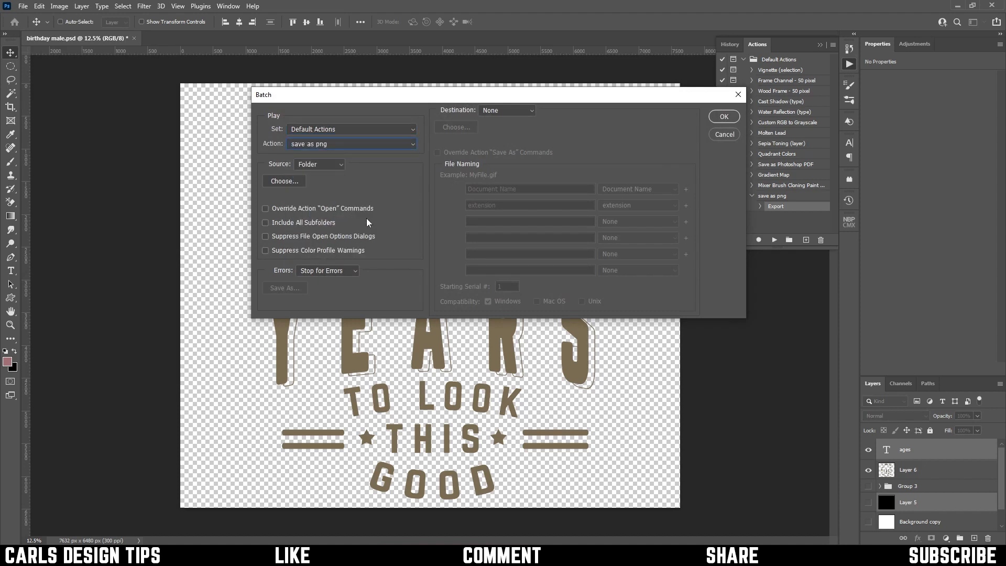
Choose the Tutorial folder on the Desktop as the batch source folder
click(289, 181)
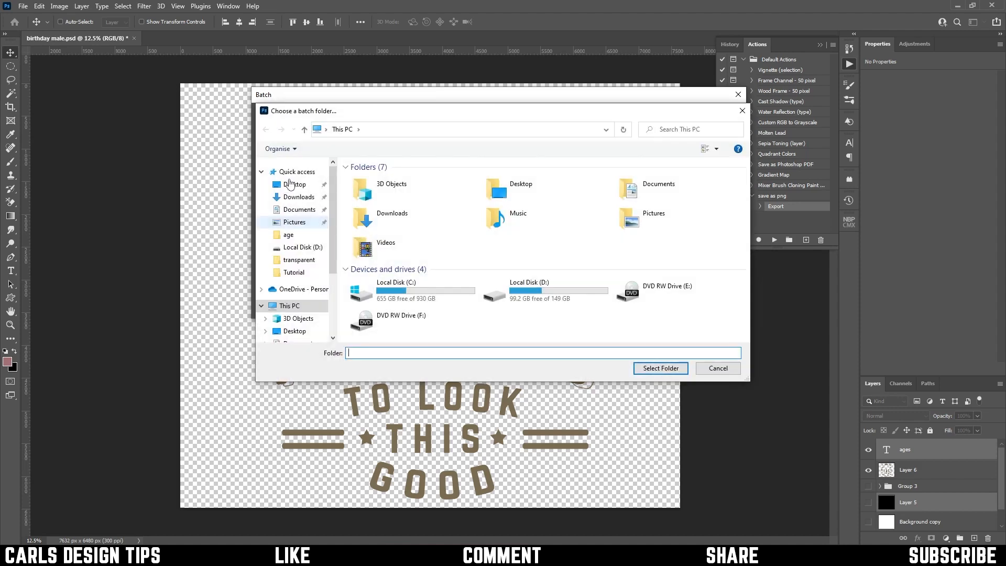
click(294, 185)
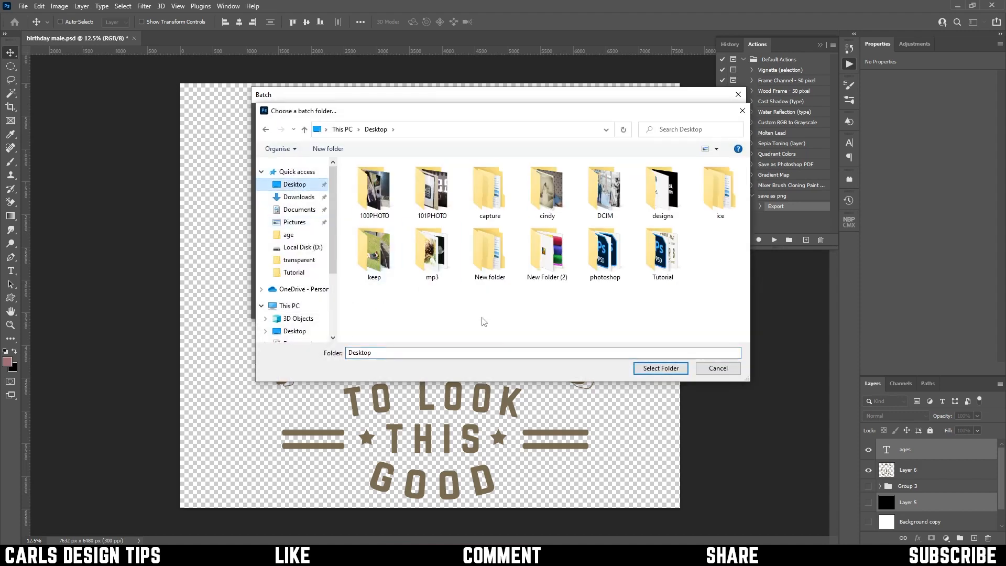
double_click(666, 256)
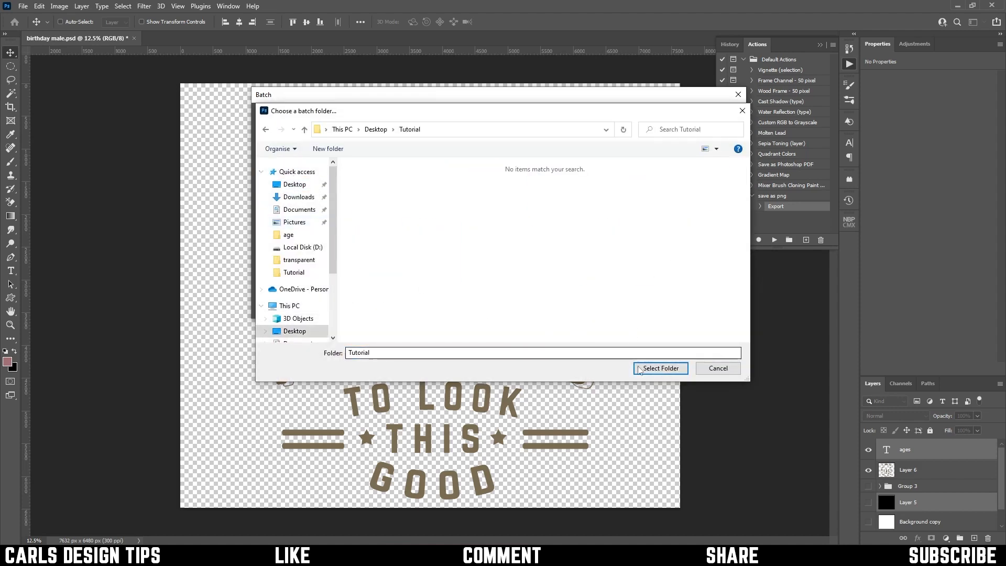
click(659, 367)
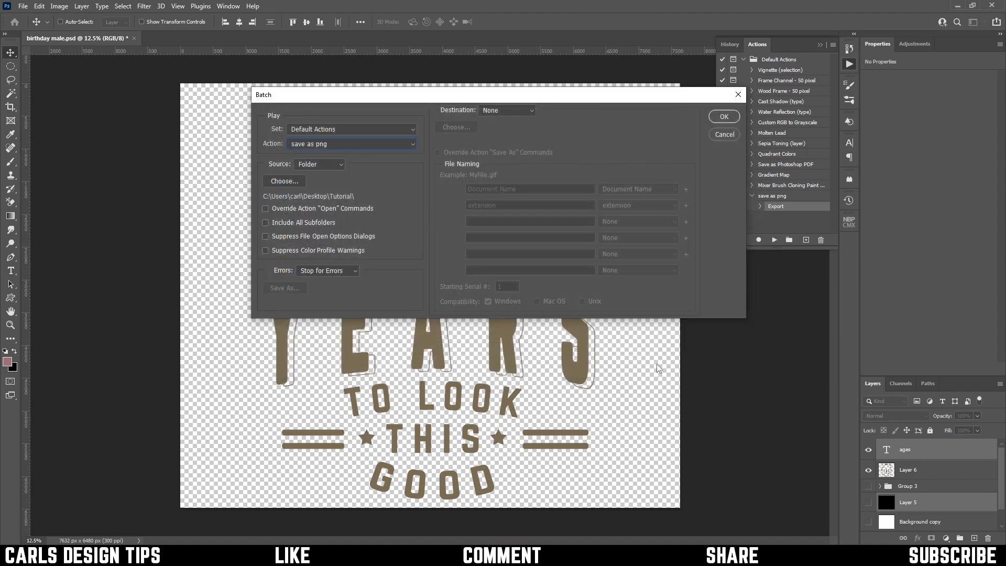
Set the batch destination to Folder and choose the Desktop's Tutorial folder for the processed files
click(525, 117)
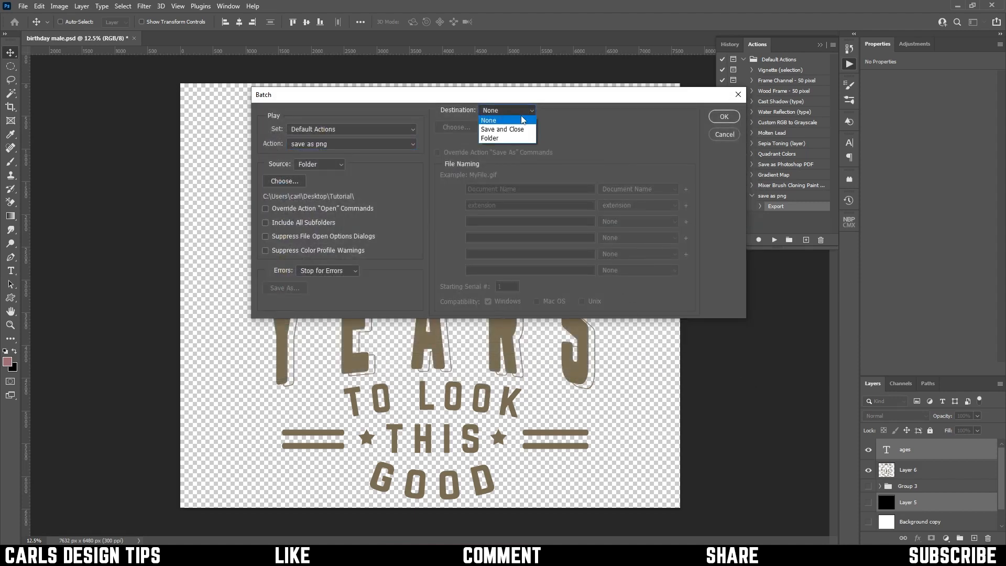
click(498, 138)
click(462, 127)
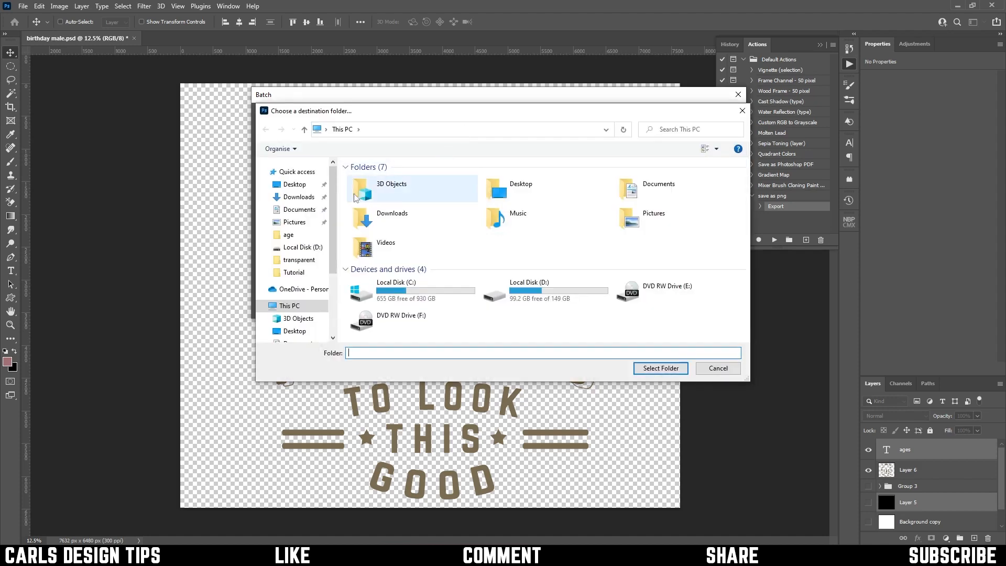
click(294, 185)
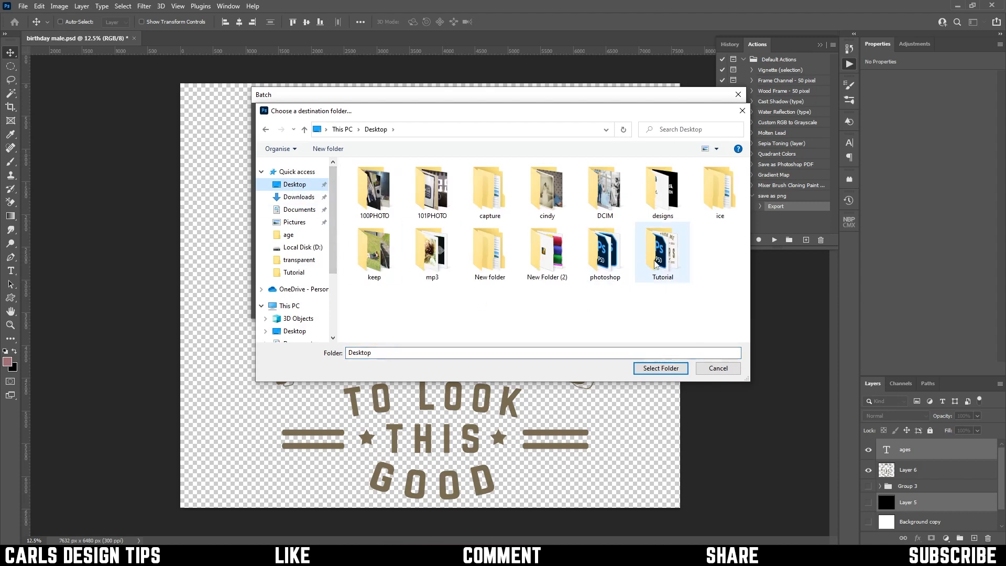
double_click(656, 262)
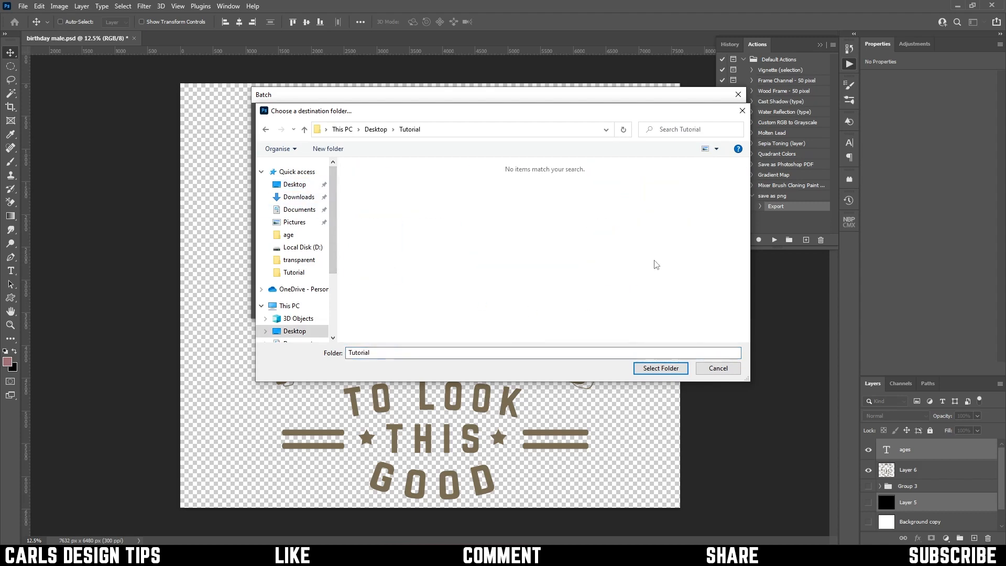
click(660, 368)
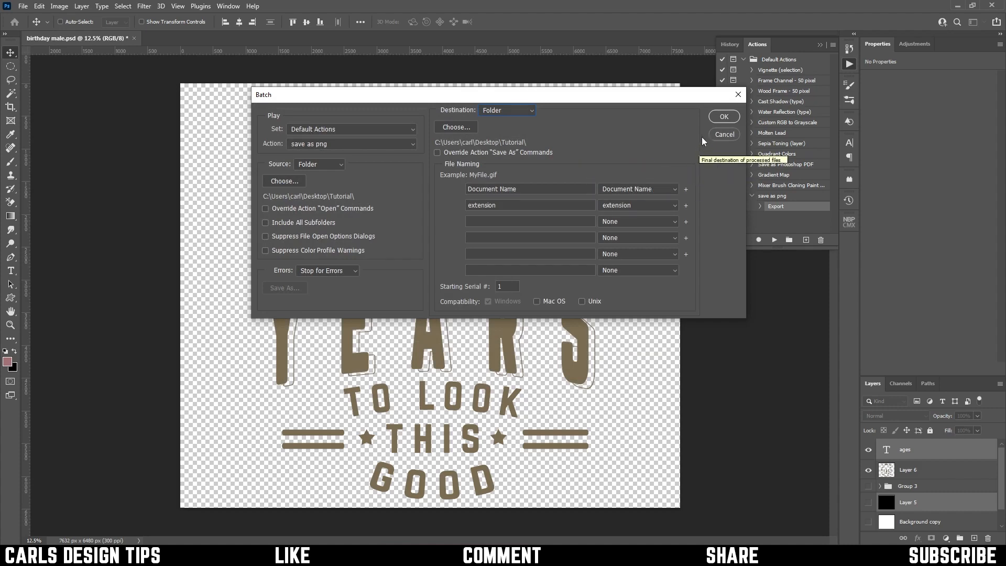
Run the batch conversion of the Tutorial folder's files with the "save as png" action
click(723, 117)
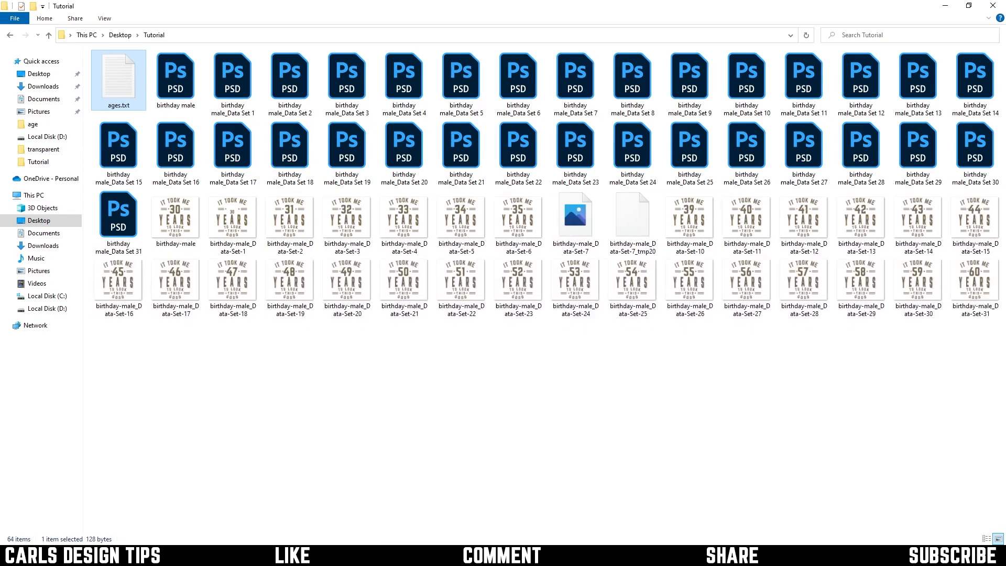
Switch to the Tutorial folder in File Explorer, enlarge its thumbnails and look over the PNG files exported by the batch
scroll(426, 410, up, 1)
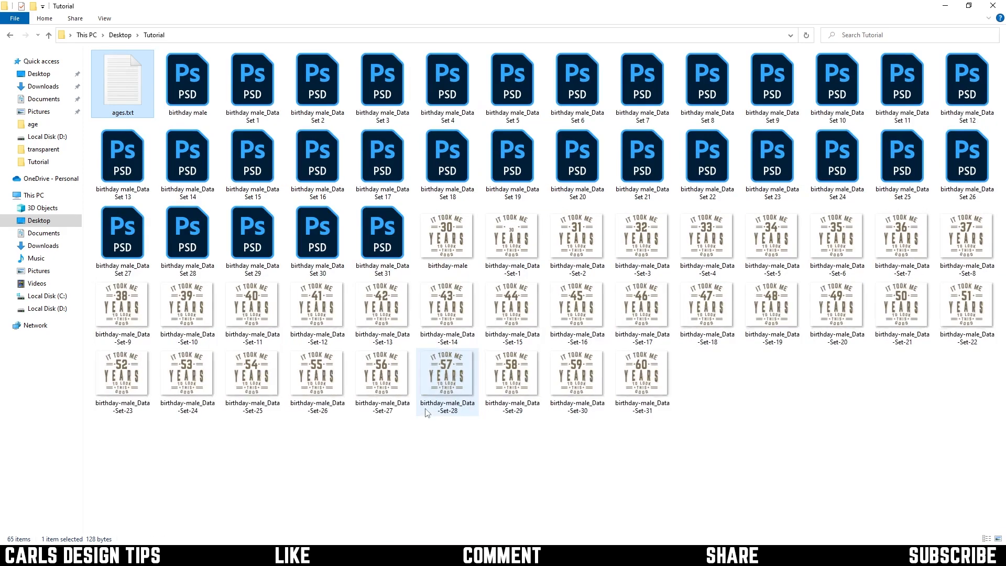
scroll(426, 412, up, 1)
scroll(571, 407, up, 1)
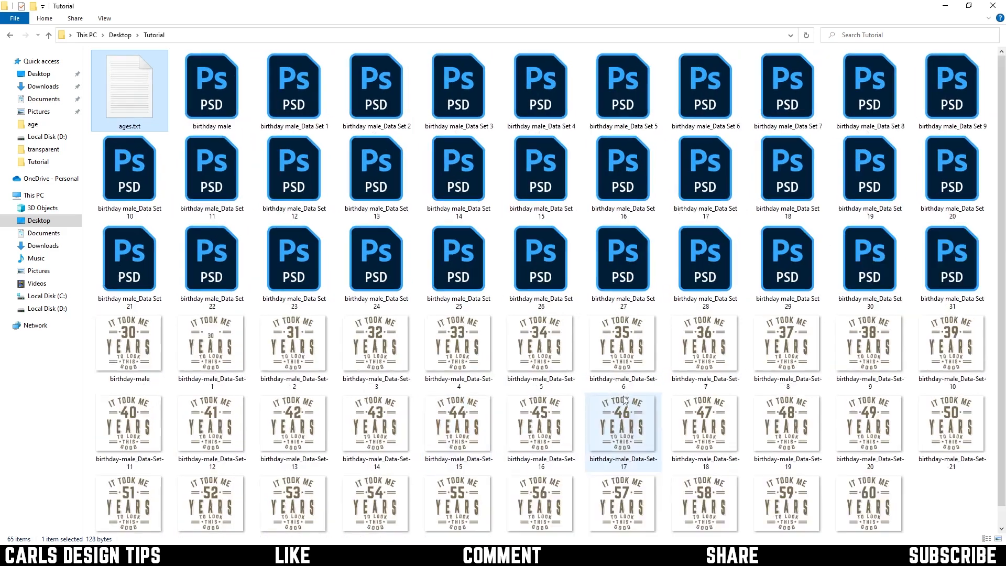
scroll(594, 339, down, 1)
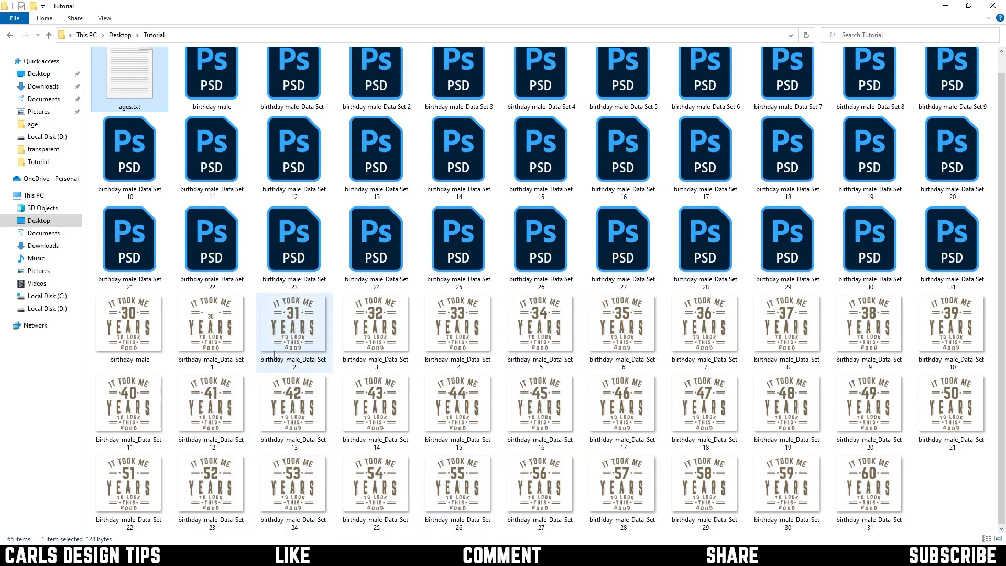
Open birthday-male_Data-Set-2.png in Photos, browse forward through the following PNGs to check their ages, and close the viewer
double_click(302, 315)
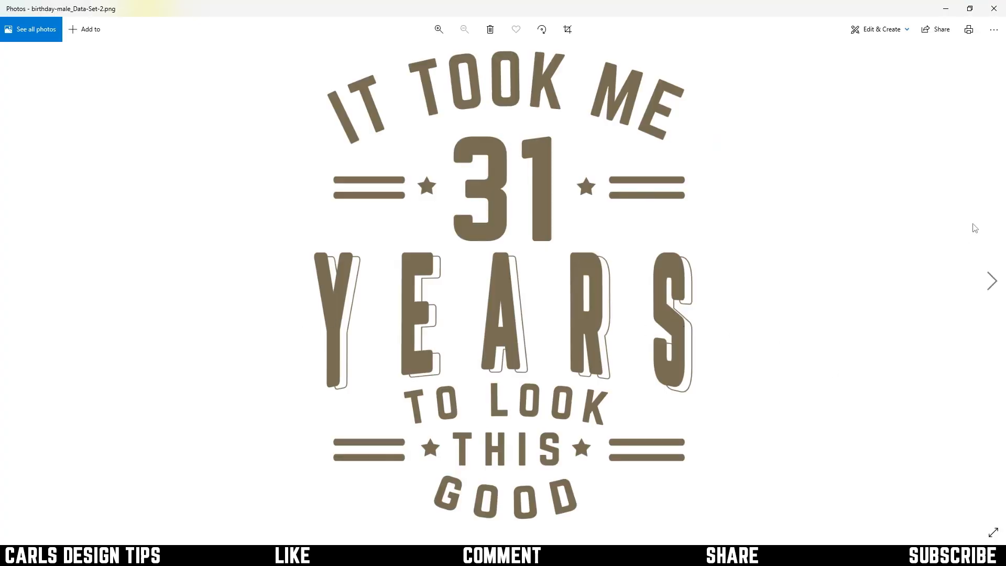
click(988, 292)
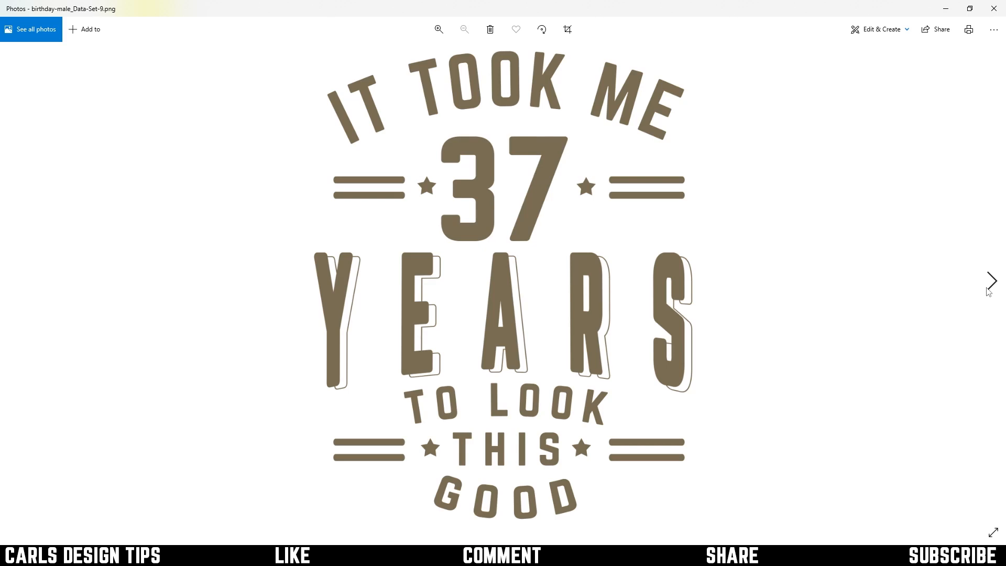
click(988, 292)
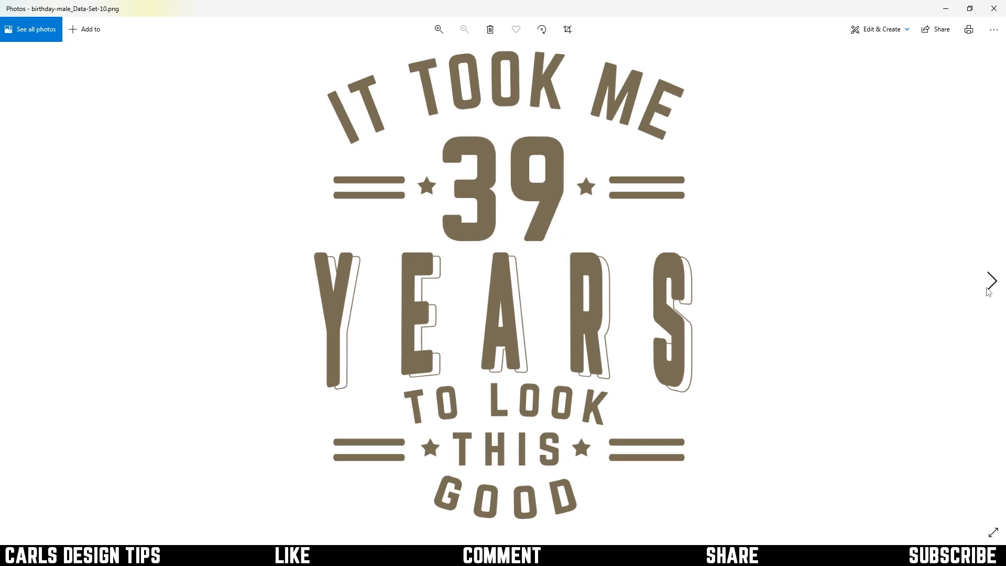
click(988, 292)
click(988, 291)
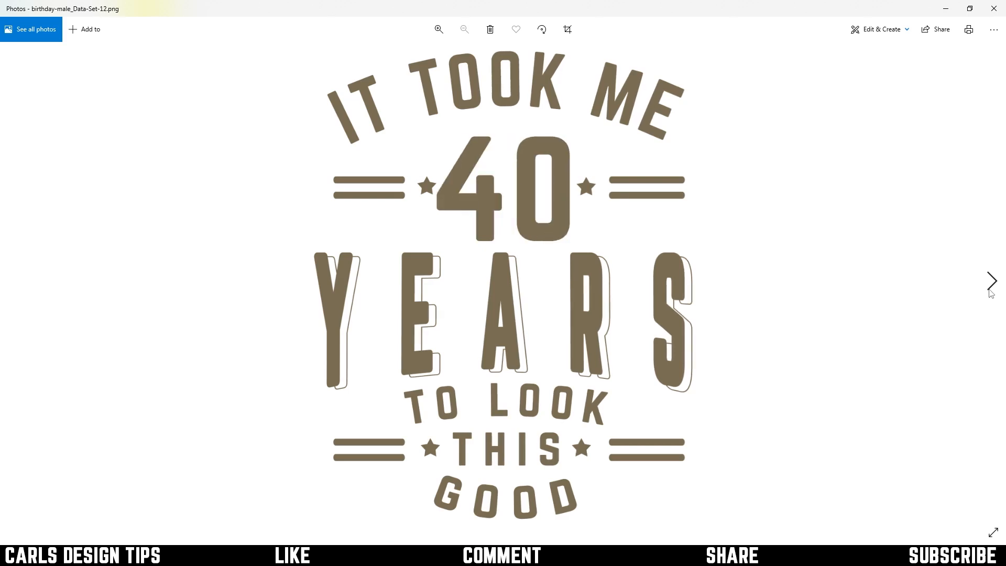
click(991, 16)
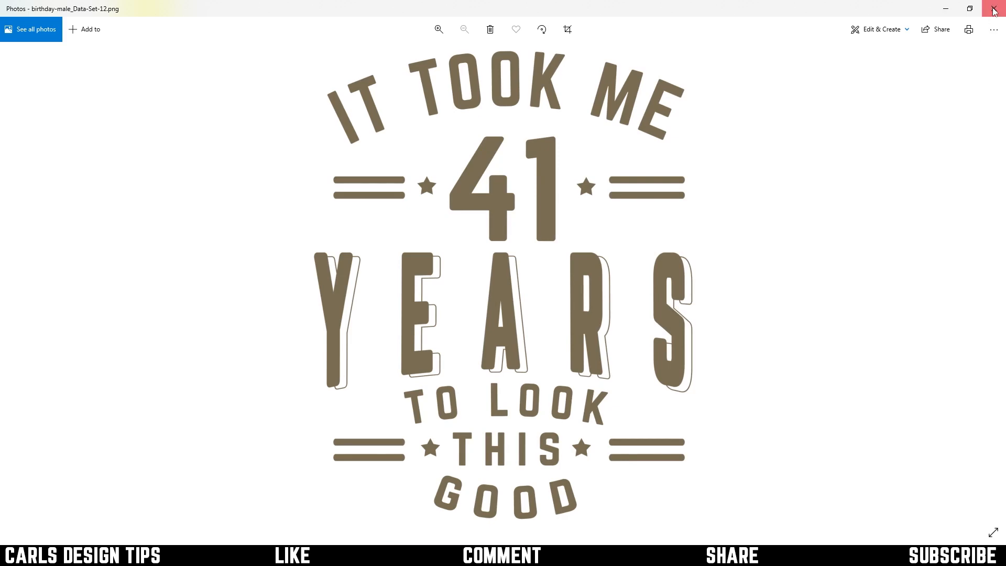